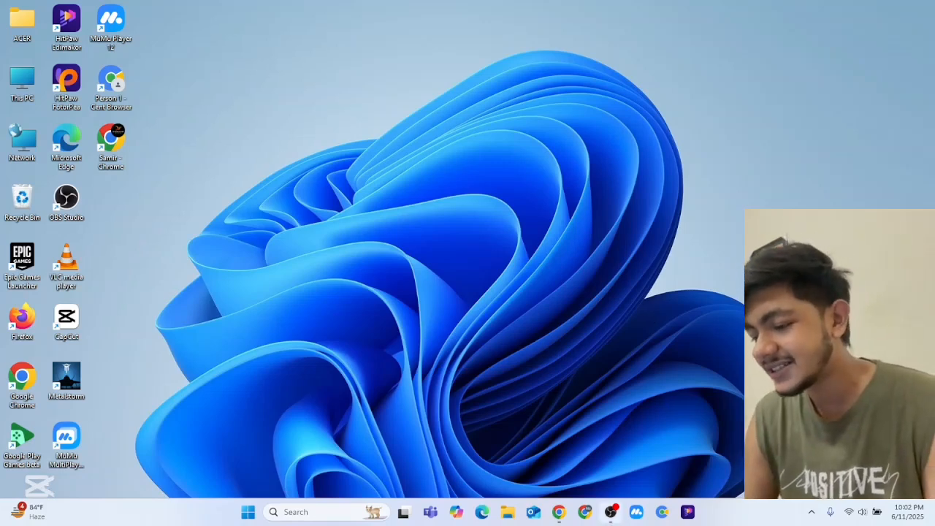
- Open a Google Chrome window from the taskbar and maximize it
mouse_move(605, 515)
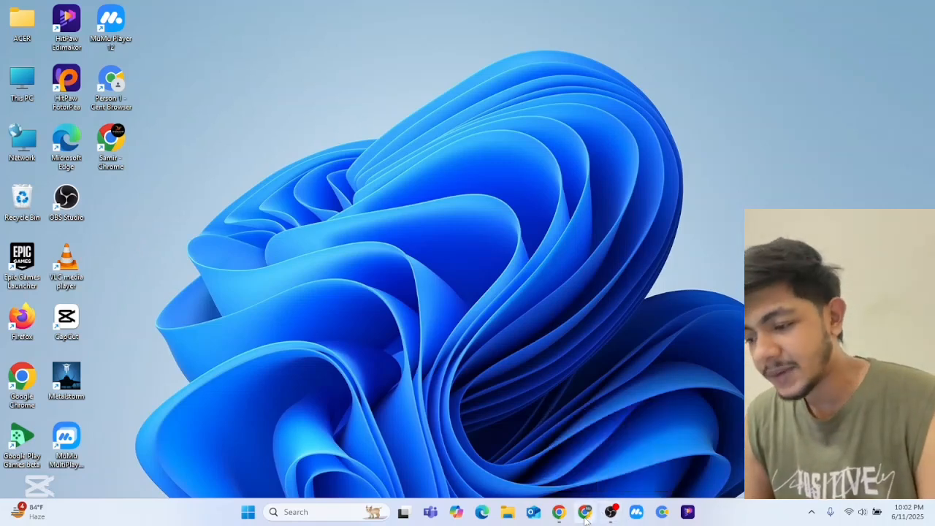
left_click(585, 513)
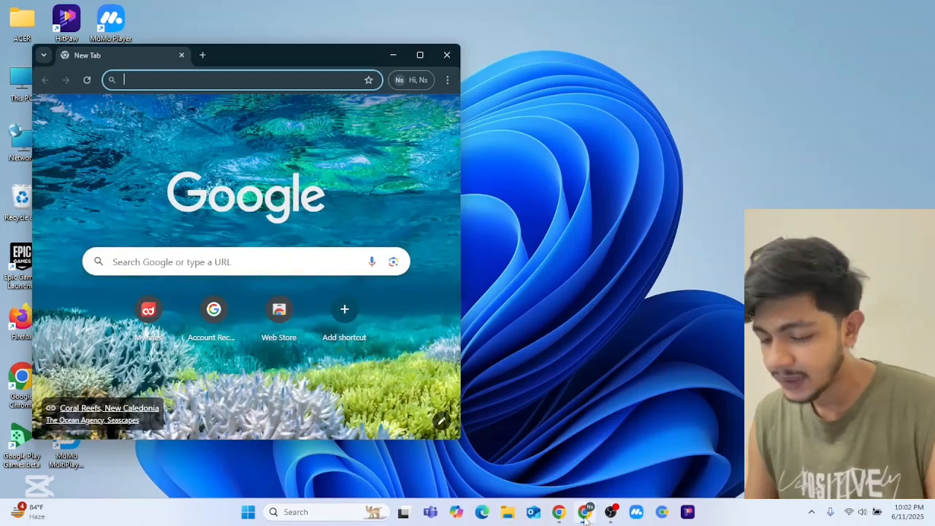
left_click(421, 60)
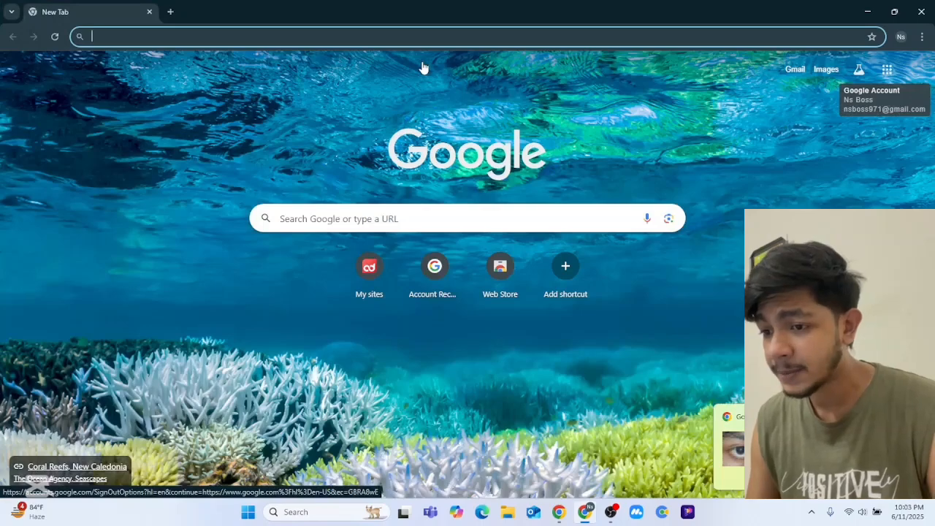
- Search Google for 'adsterra'
left_click(403, 220)
type("a")
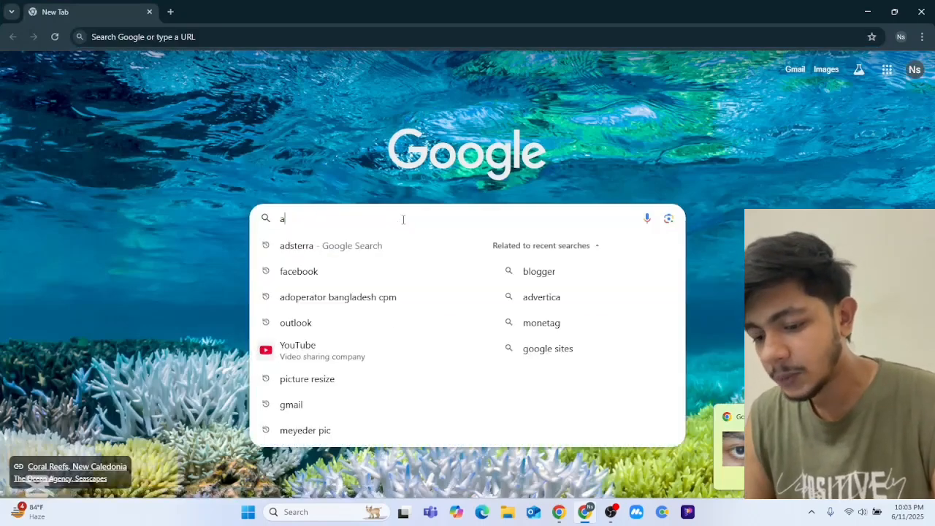
type("dsterr")
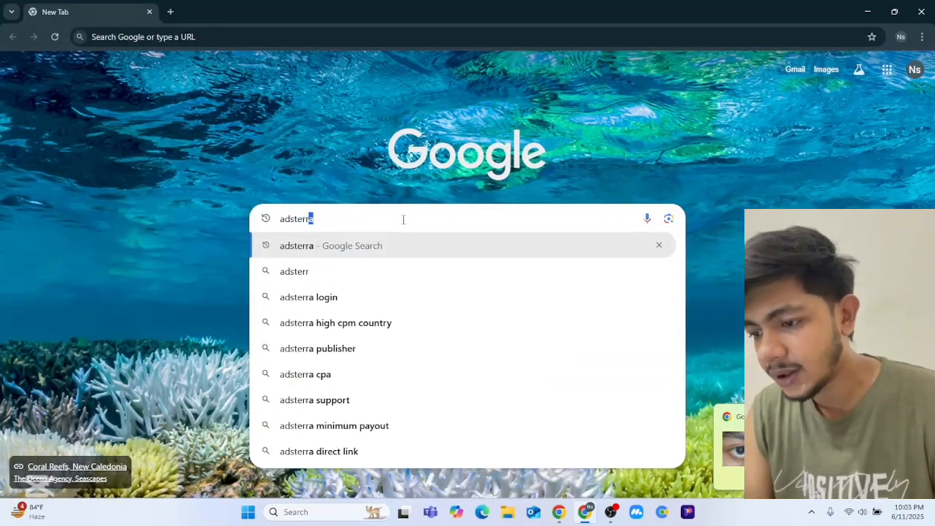
type("a")
key("Return")
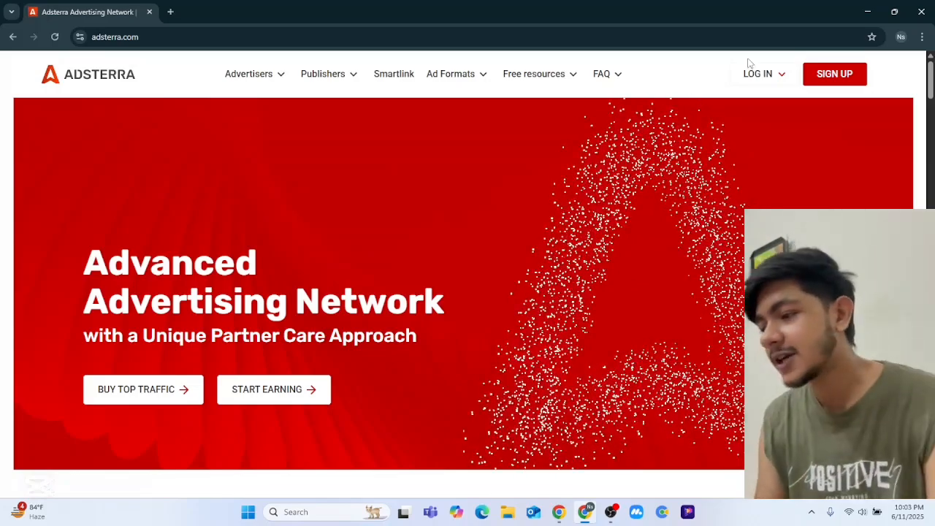
- Choose SIGN UP, then START EARNING as a Publisher/Webmaster to open the registration form
left_click(845, 74)
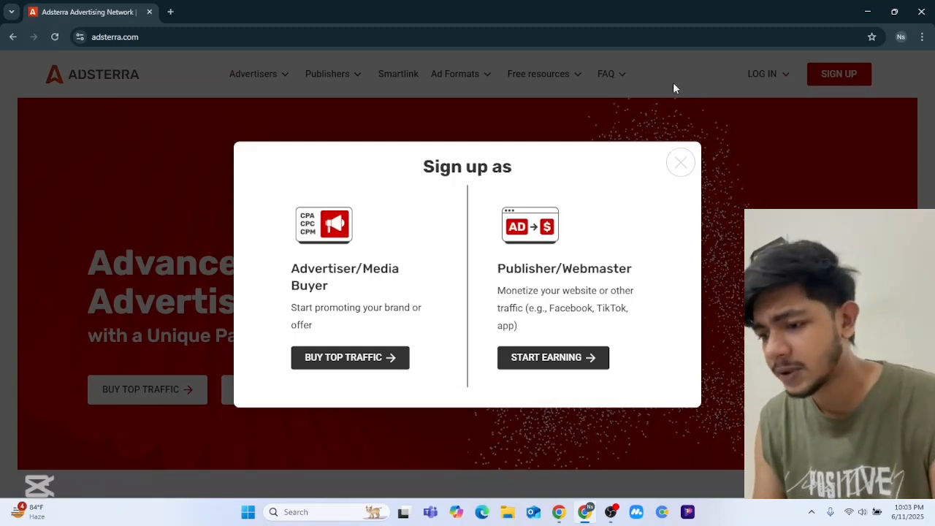
left_click(541, 358)
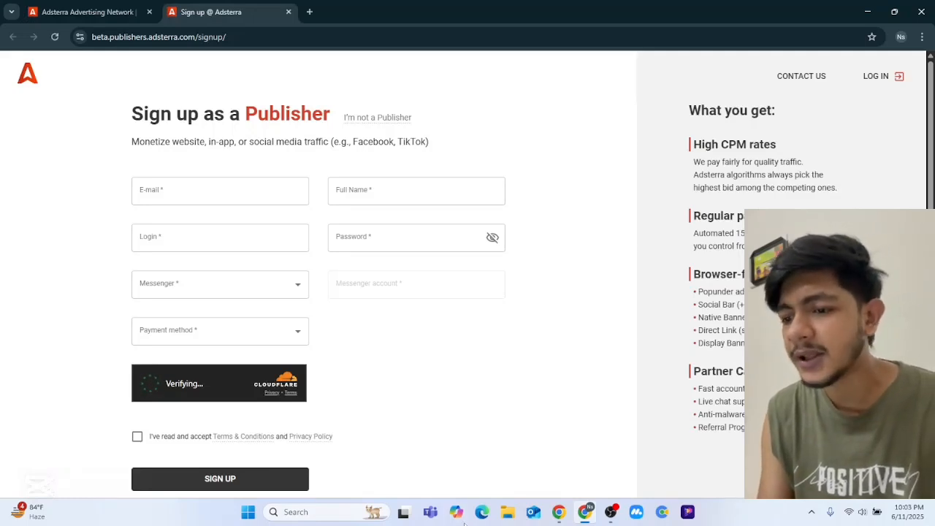
- Autofill the saved e-mail, then enter the user's full name and login name
left_click(265, 196)
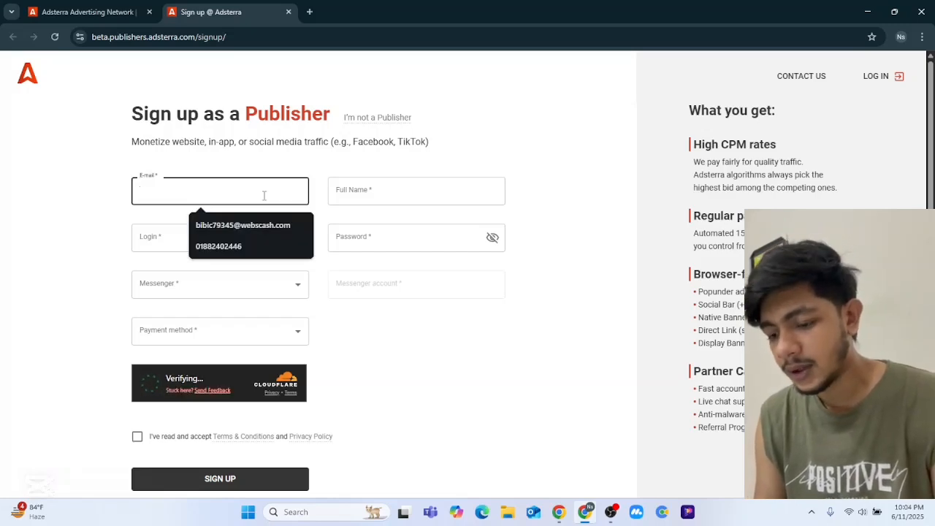
key("Down")
key("Return")
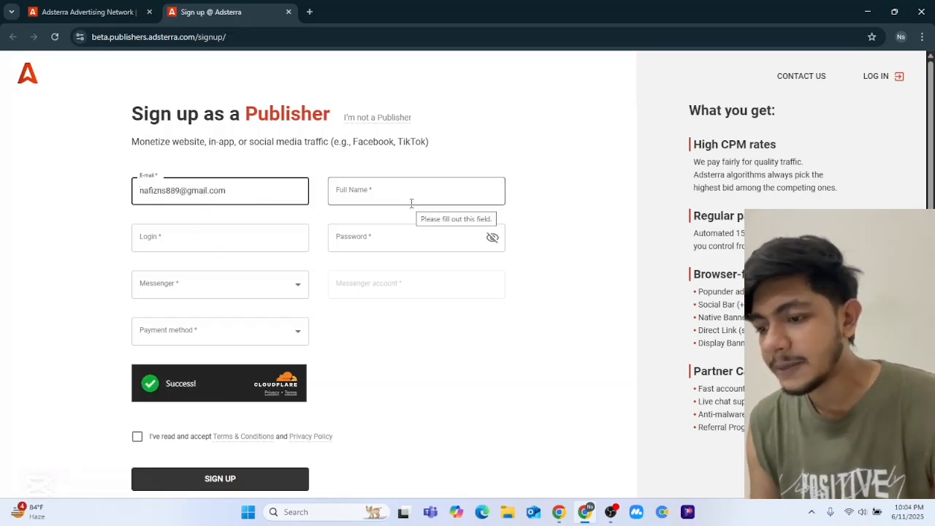
left_click(411, 203)
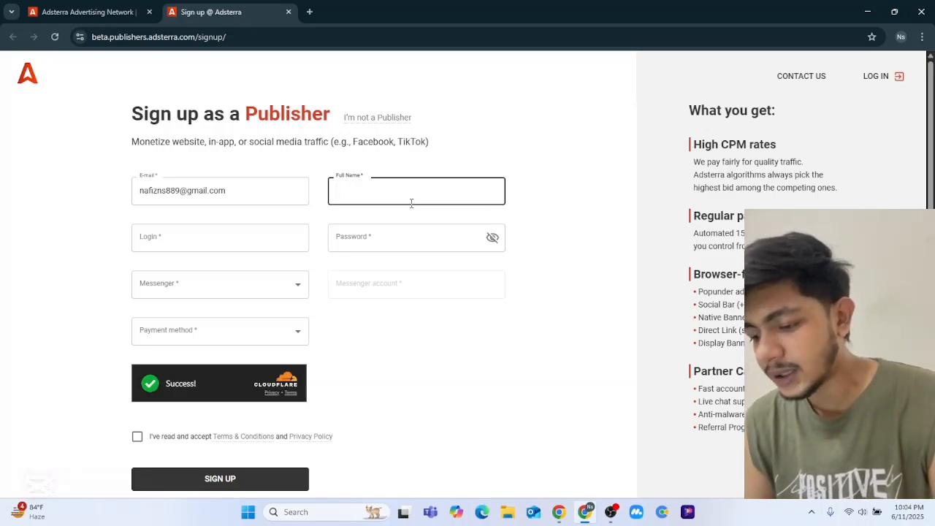
type("jesan")
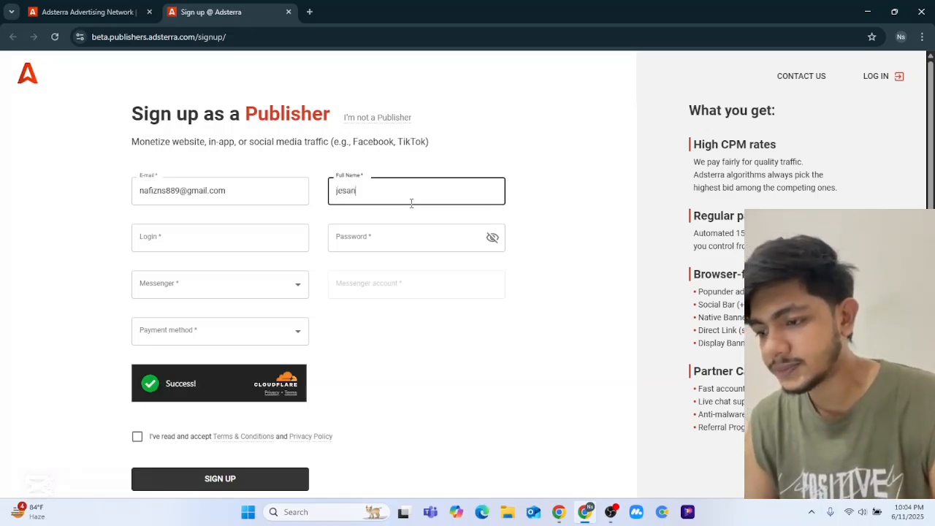
left_click(247, 239)
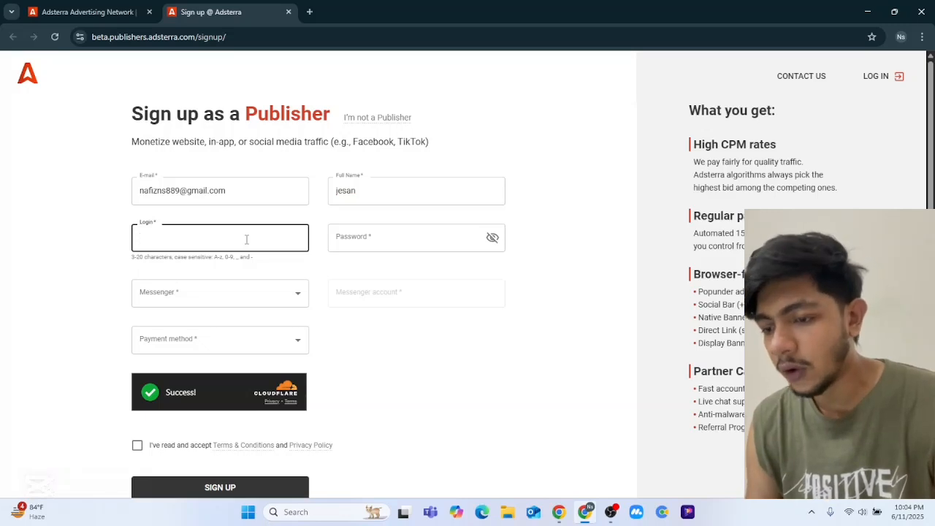
type("jesan")
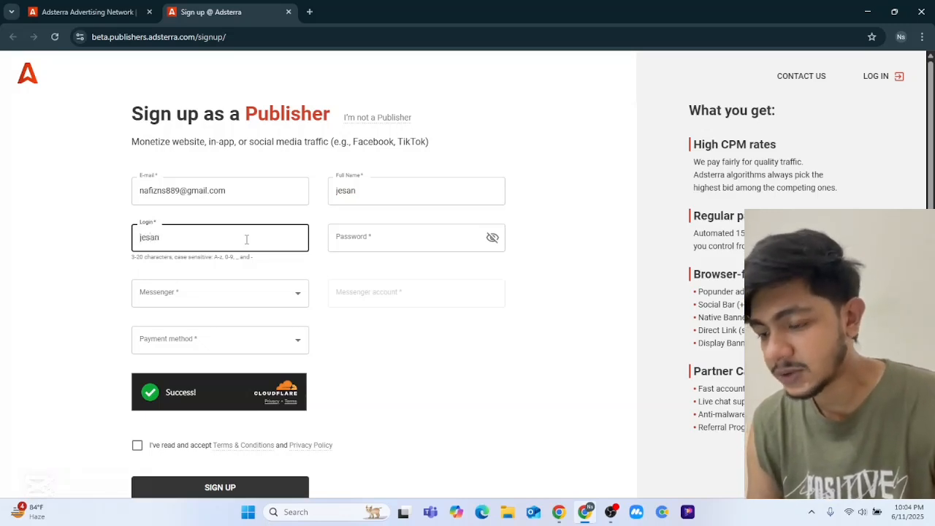
type("587")
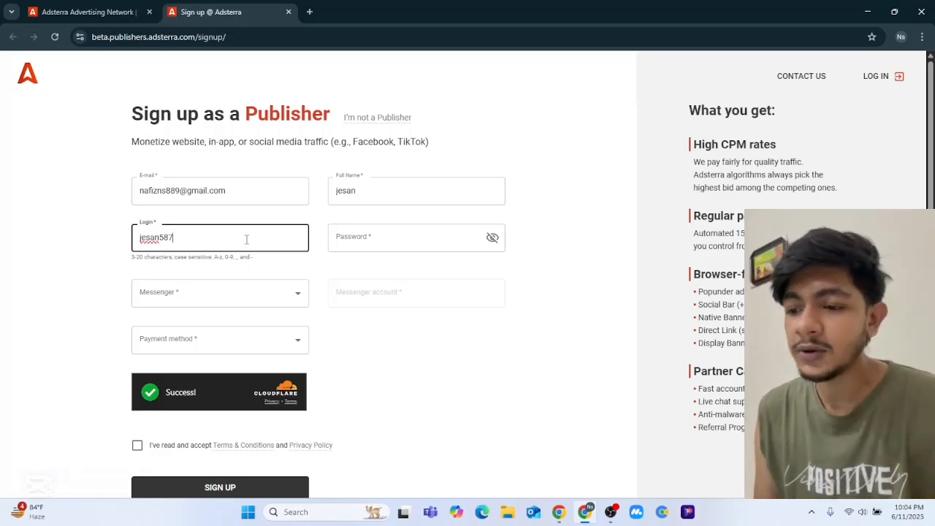
- Reject the suggested password and type the account password of your own choosing
left_click(393, 238)
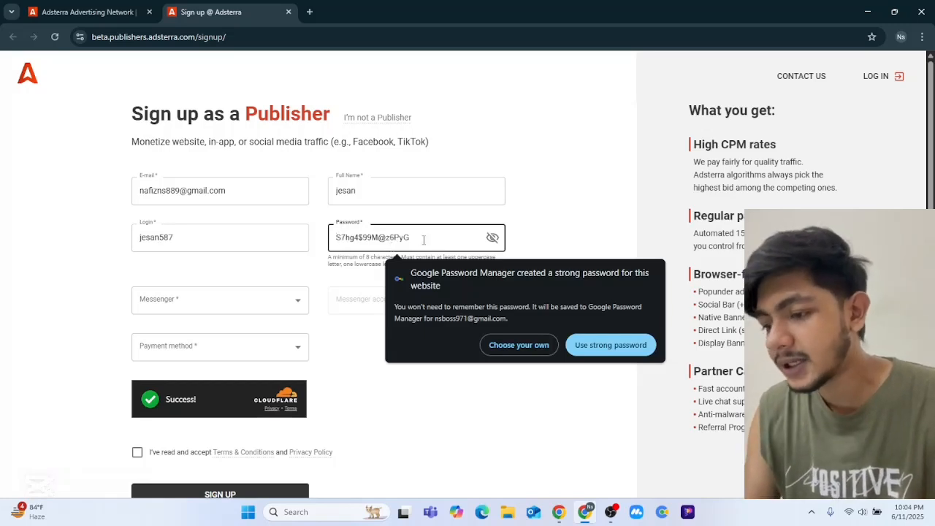
left_click(498, 348)
type("•••")
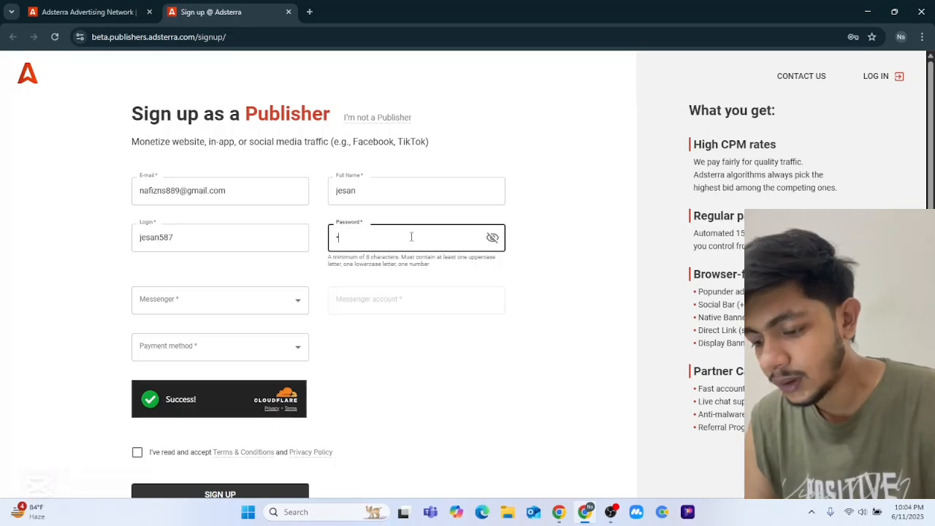
type("•••••••")
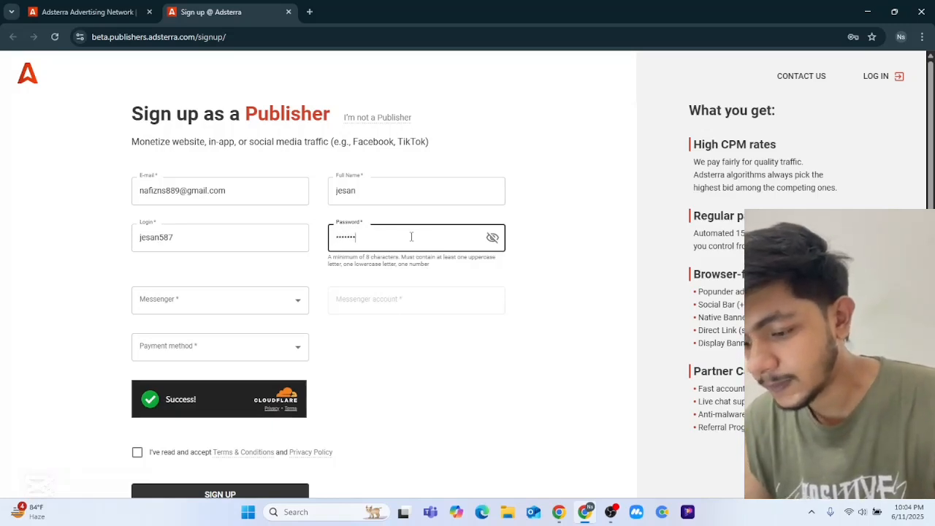
type("•")
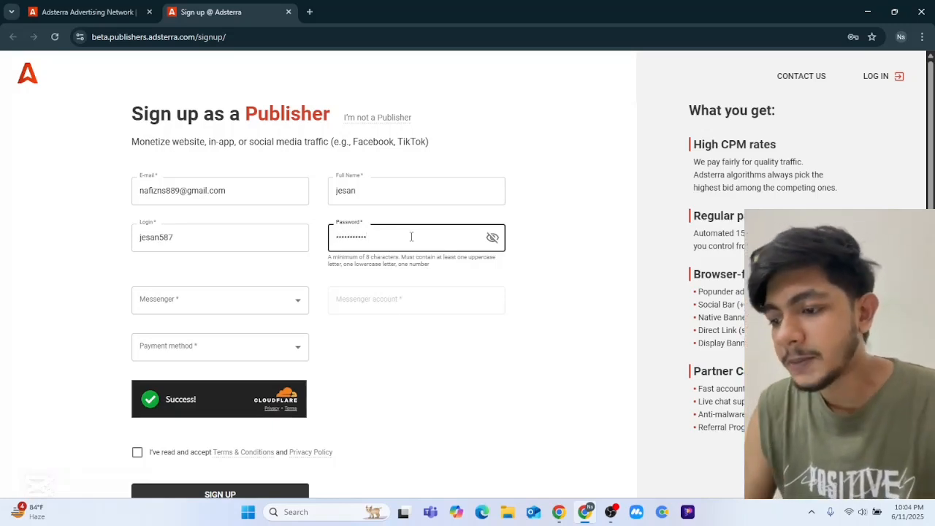
left_click(282, 300)
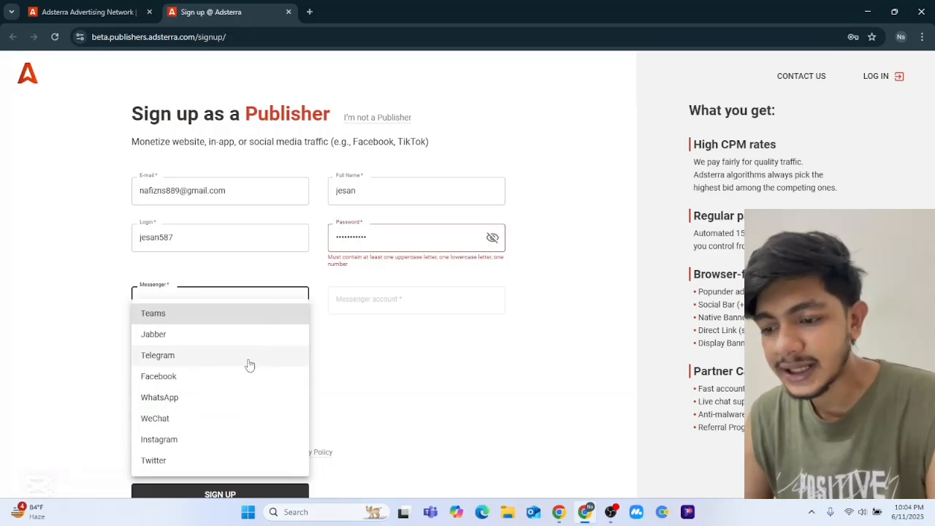
- Pick Telegram as the messenger and enter the Telegram account number
left_click(247, 357)
left_click(351, 312)
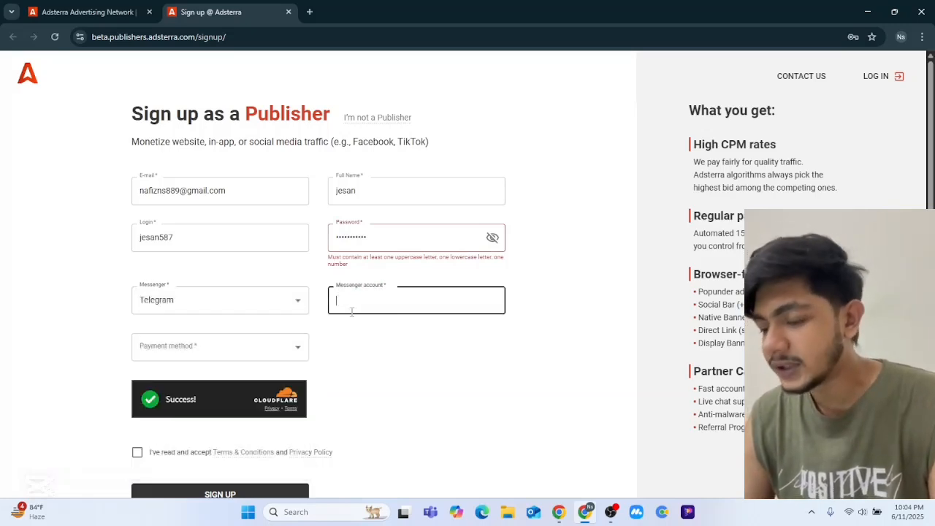
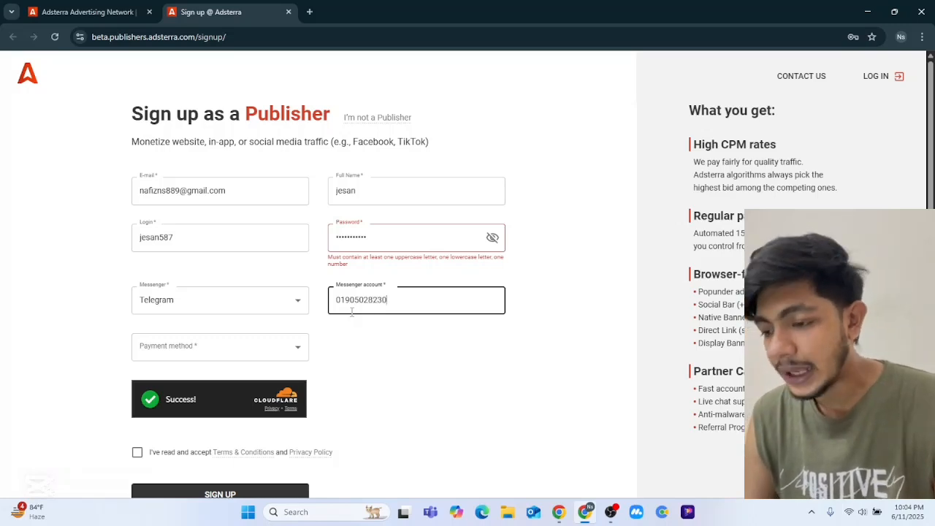
- Choose Webmoney WMT as the payment method
left_click(229, 353)
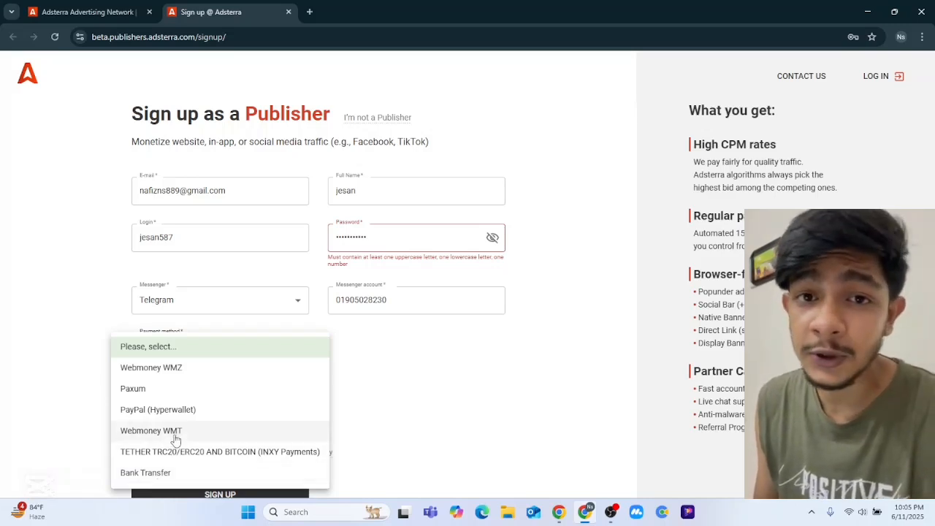
left_click(175, 431)
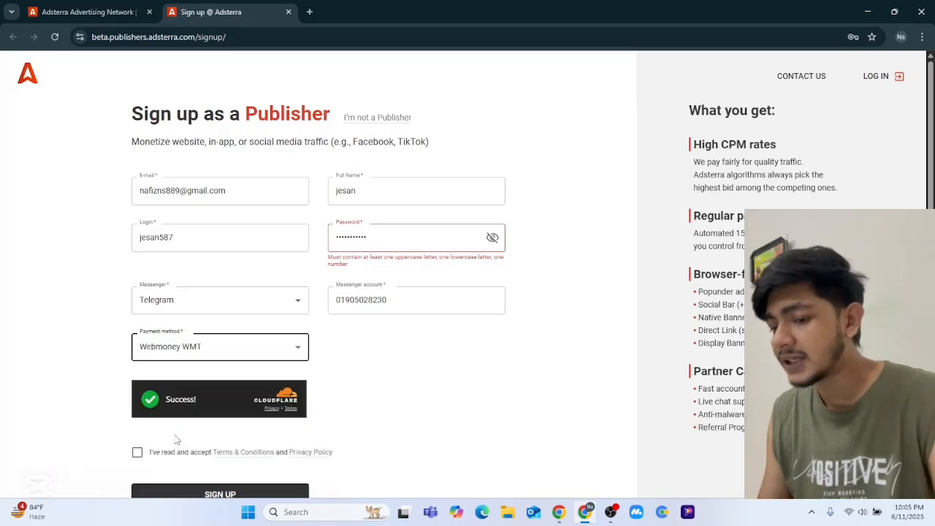
scroll(176, 439, "down", 1)
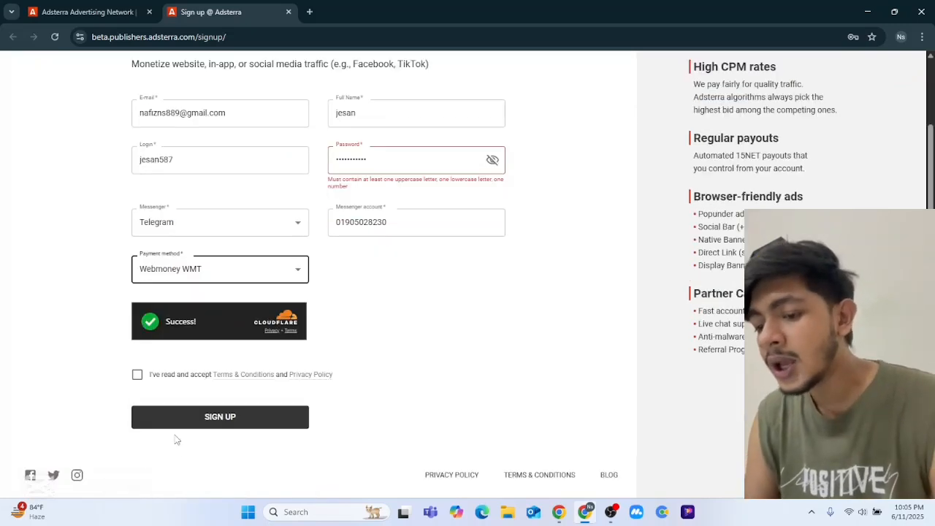
- Accept the terms, submit, fix the rejected password, and resubmit the sign-up form
left_click(137, 375)
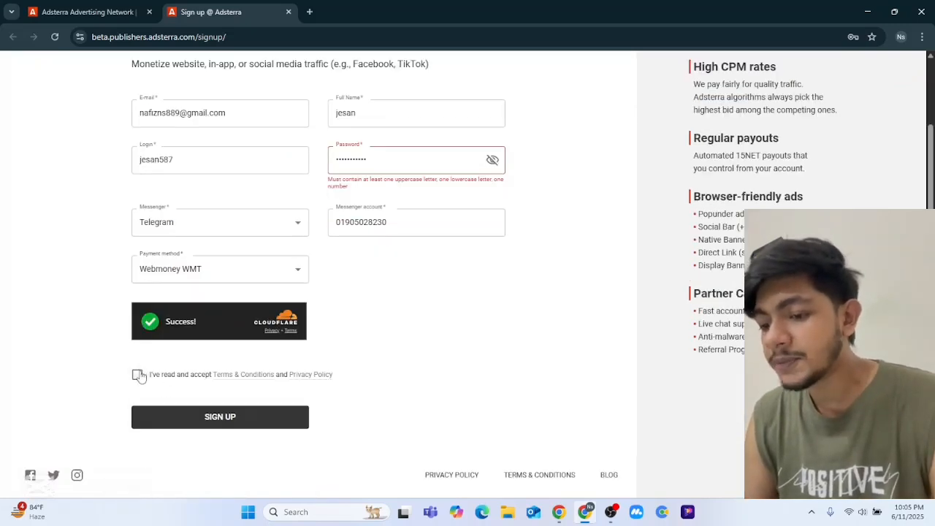
left_click(174, 418)
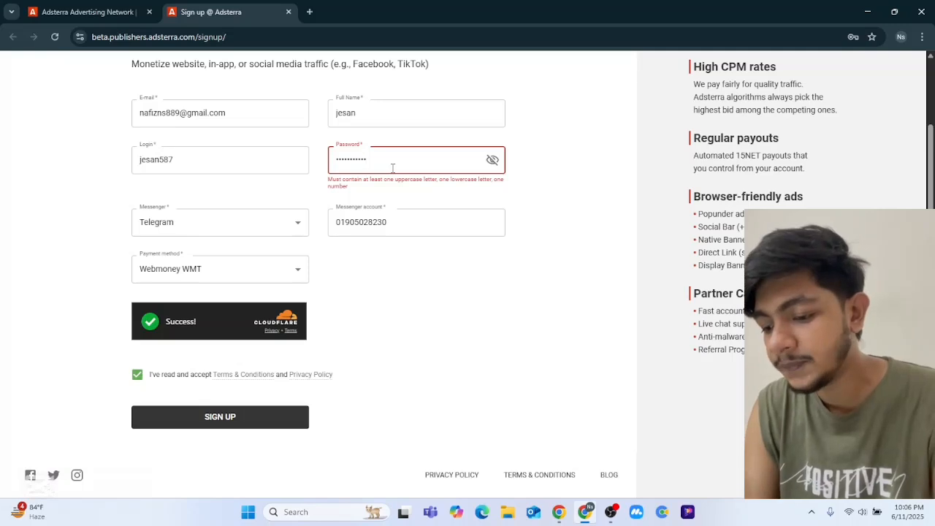
left_click(340, 159)
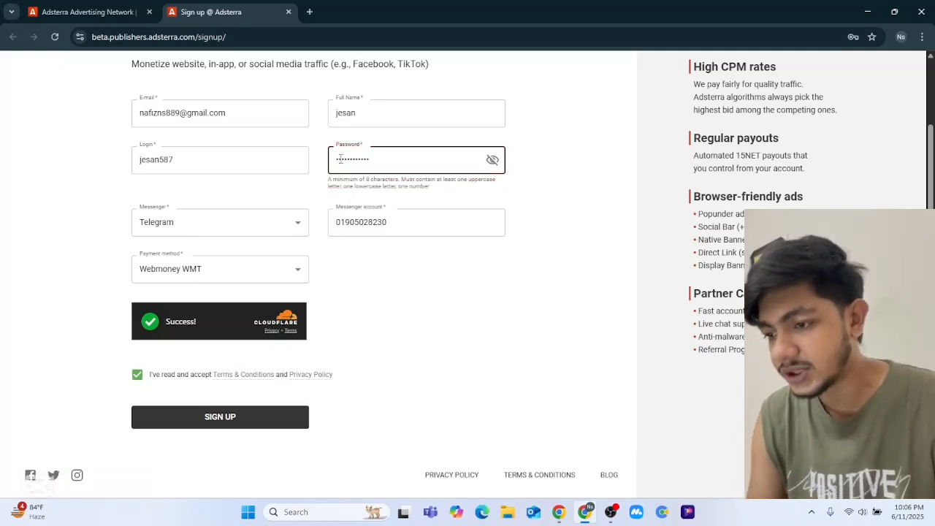
left_click(269, 414)
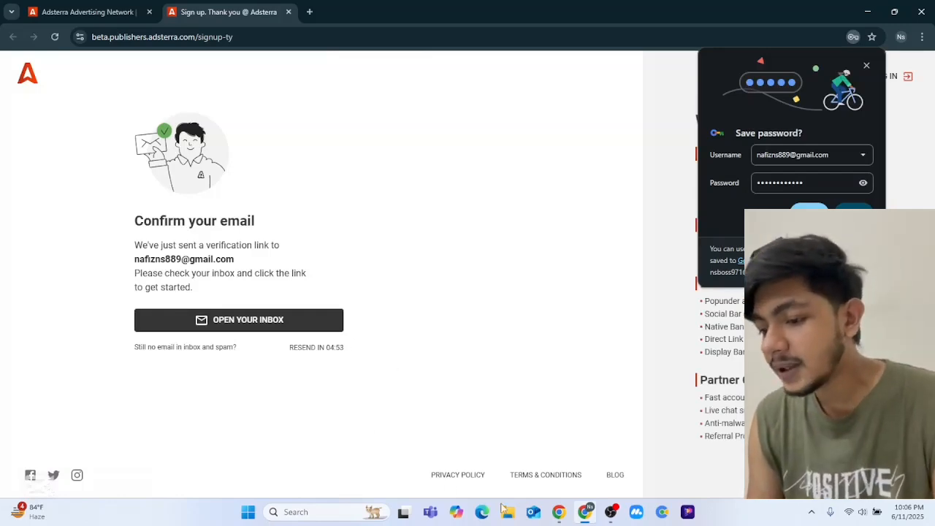
- Switch to the Gmail inbox, refresh twice, and open Adsterra's 'Complete your registration as a Publisher' email
mouse_move(570, 515)
left_click(560, 450)
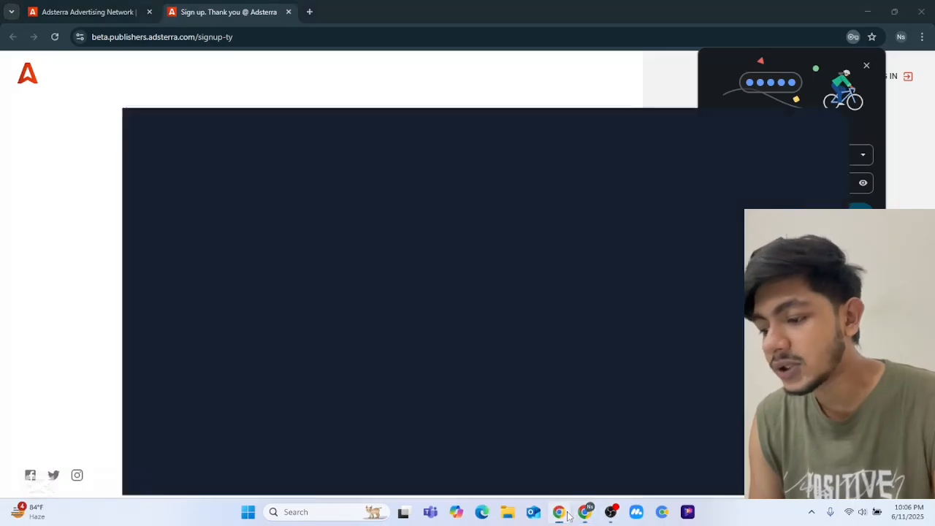
left_click(131, 13)
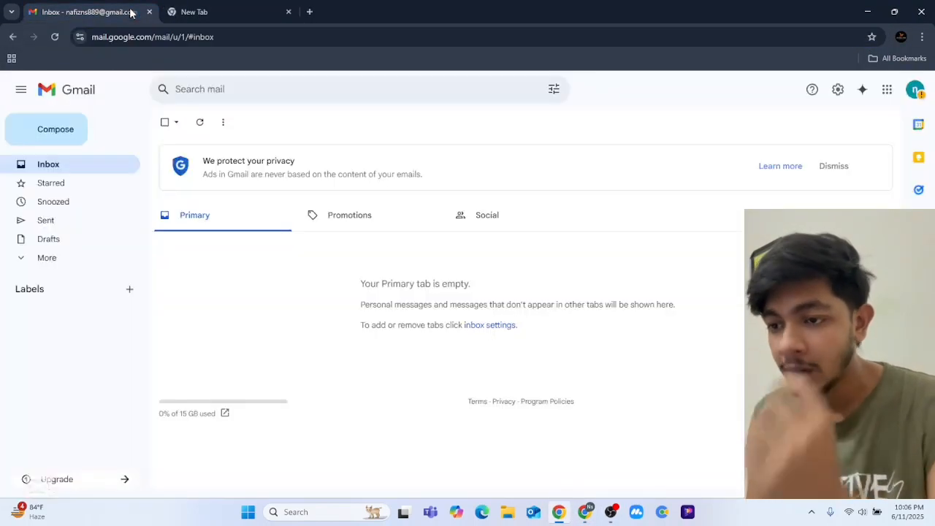
left_click(201, 129)
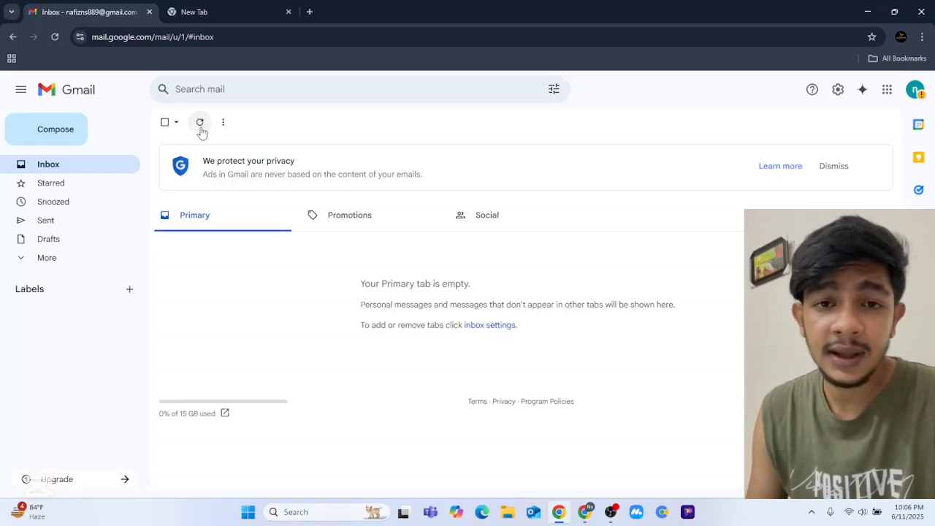
left_click(200, 122)
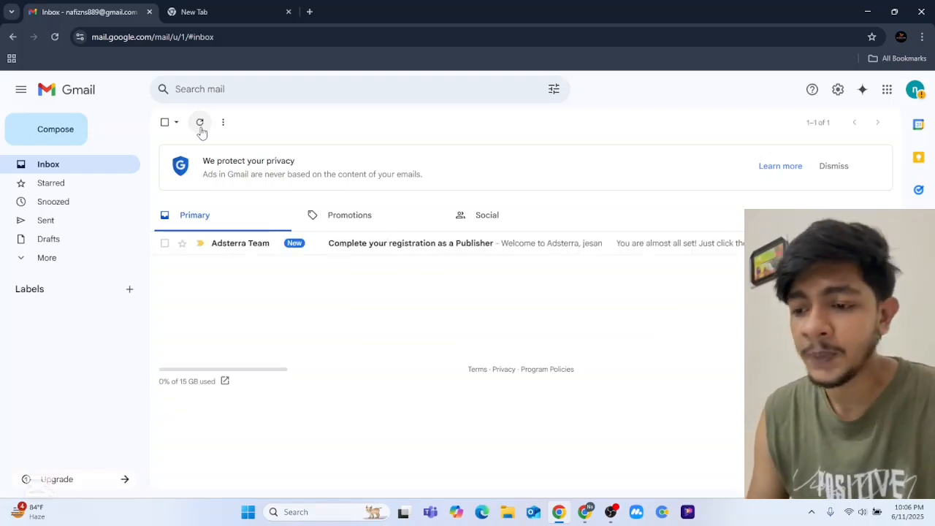
left_click(359, 253)
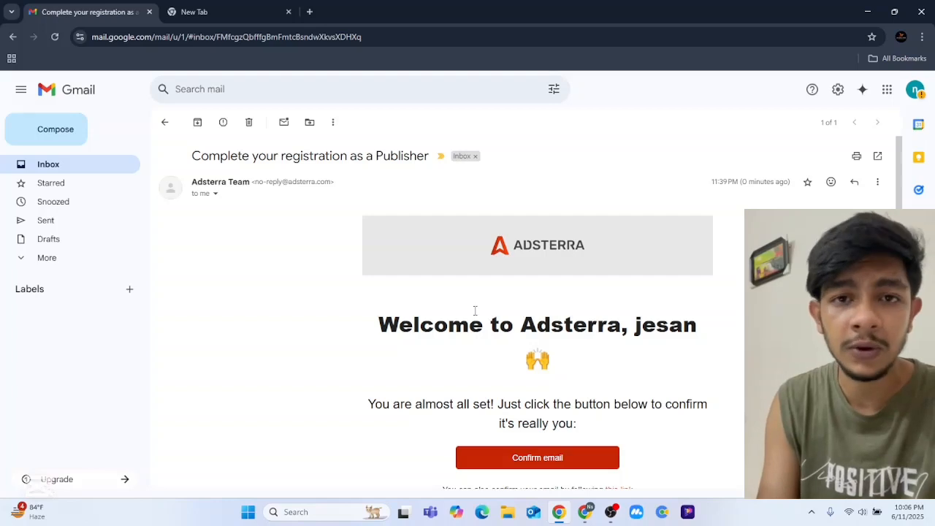
- Scroll down the message and press its red Confirm email button
scroll(544, 324, "down", 3)
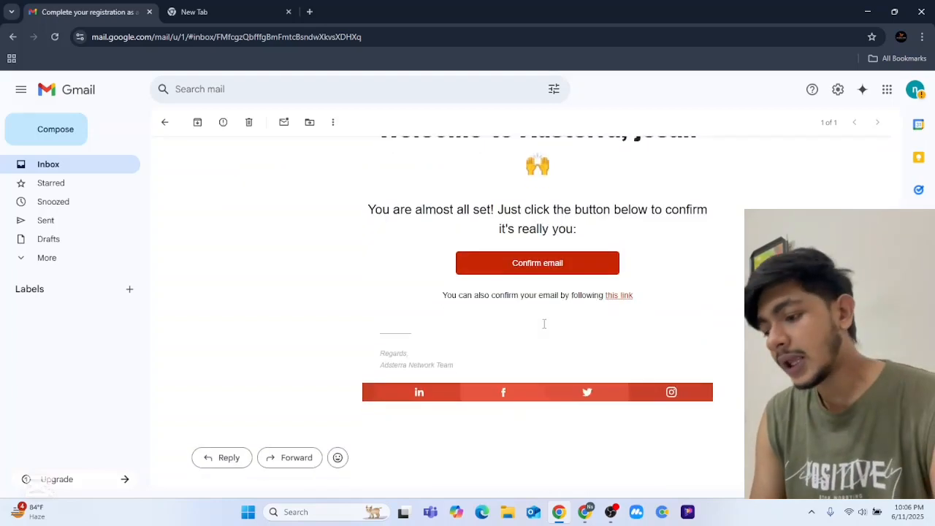
left_click(567, 263)
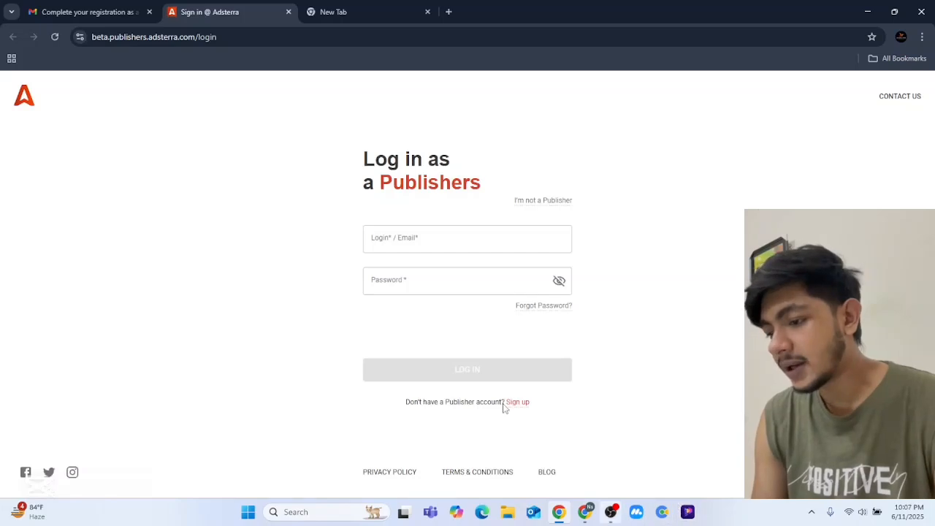
- Return to the Adsterra window, dismiss the save-password prompt, and reload the page
left_click(593, 517)
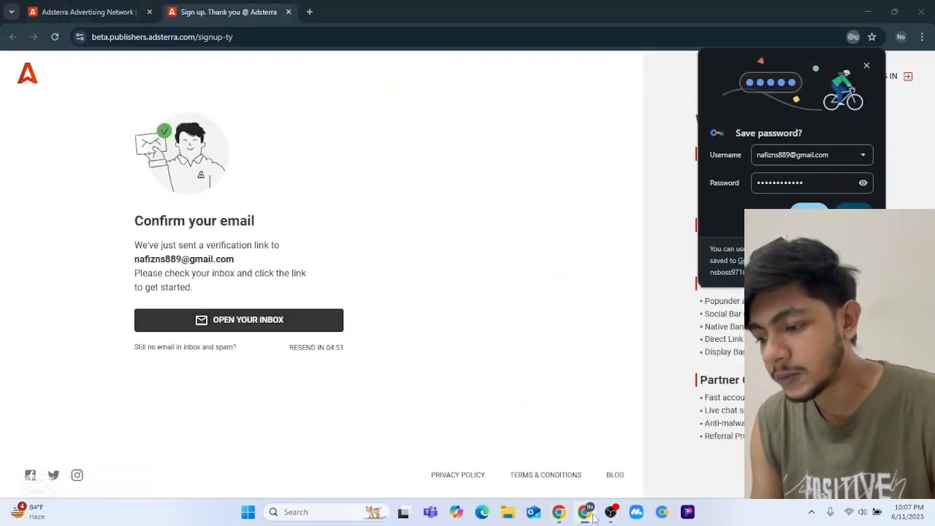
left_click(42, 64)
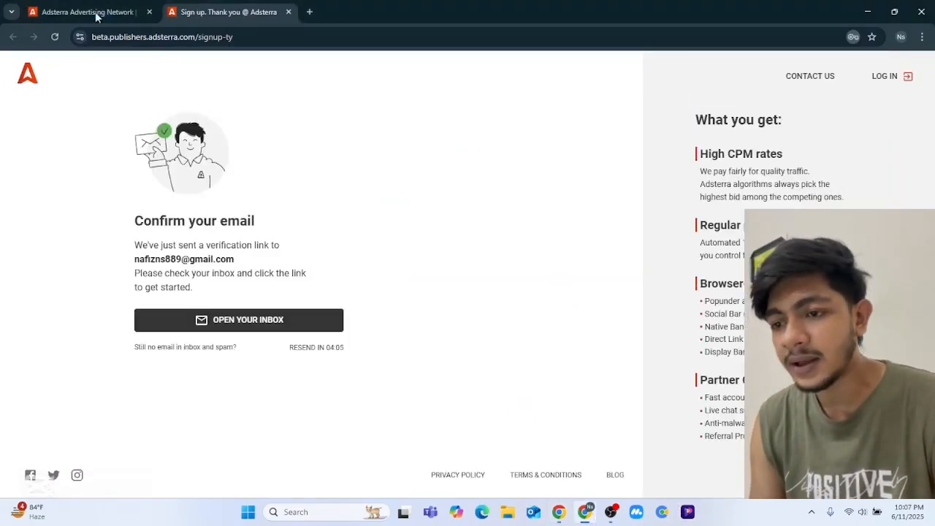
left_click(55, 38)
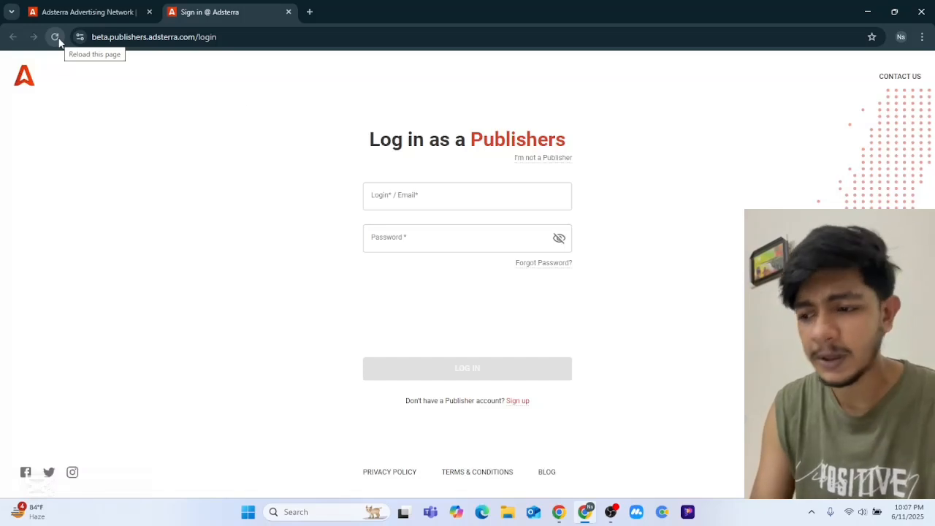
- Log in with the saved login name and the account password
left_click(394, 196)
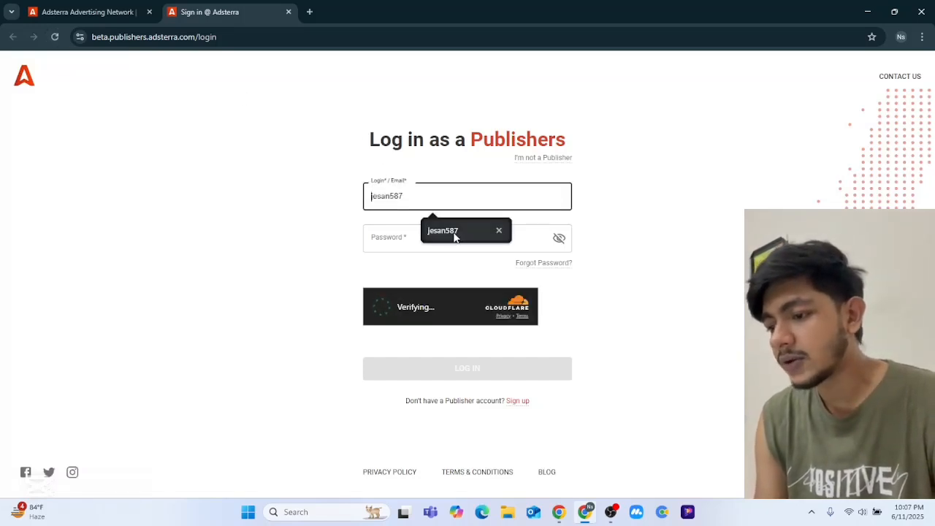
left_click(453, 236)
left_click(420, 237)
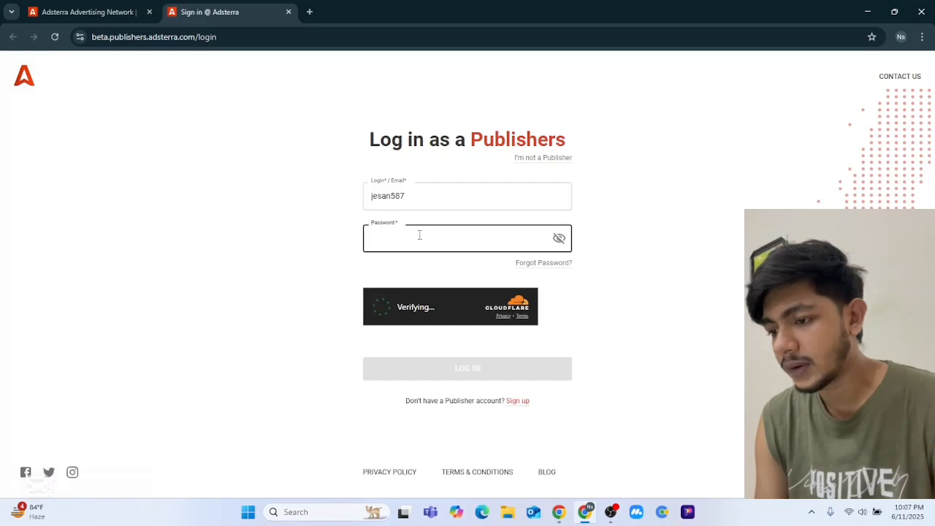
type("**")
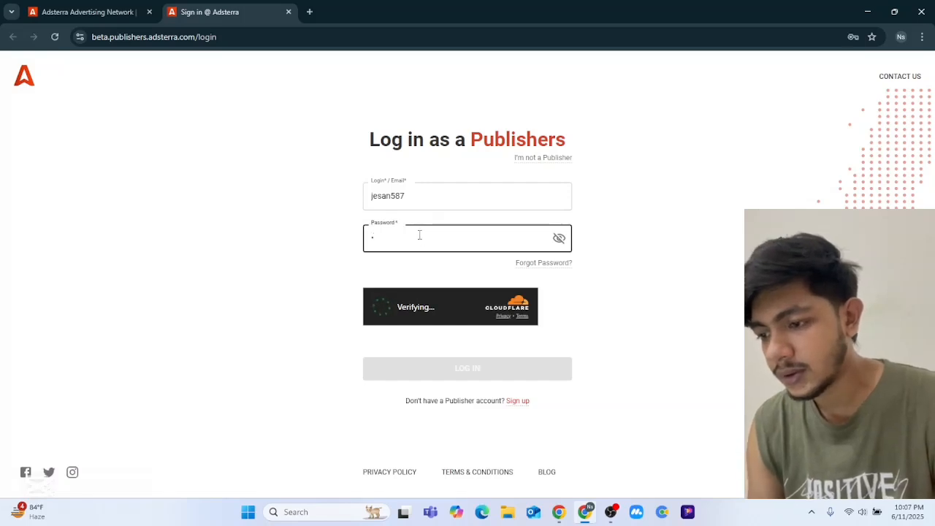
type("*******")
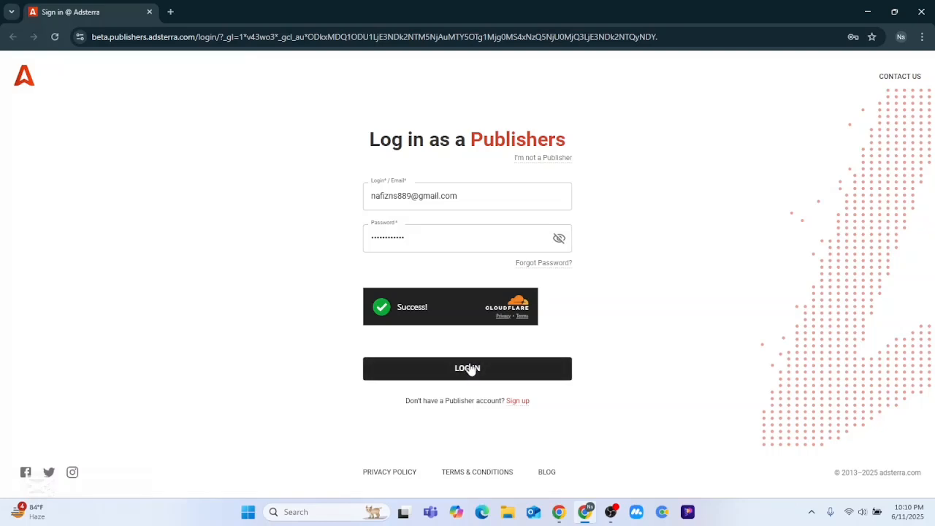
left_click(468, 368)
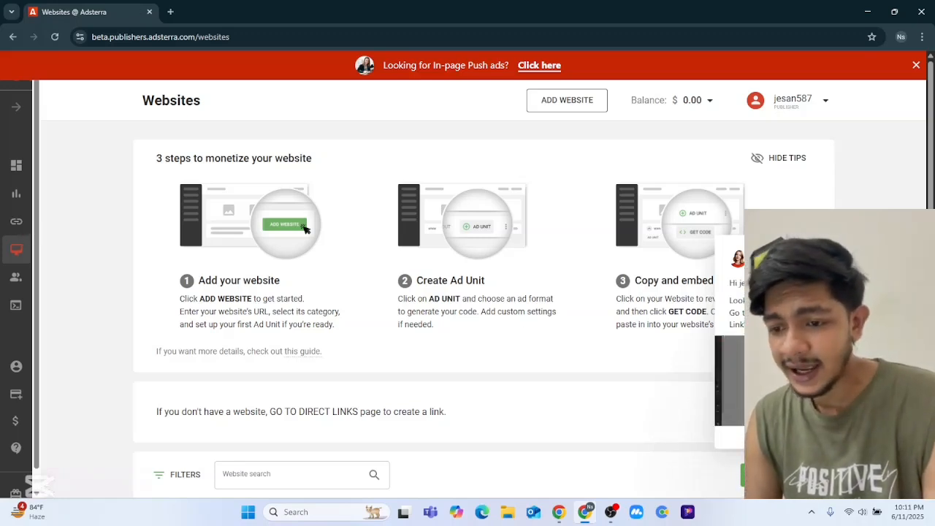
- Go to Direct Links, toggle the tips off and on, and close the In-page Push ads banner
left_click(17, 226)
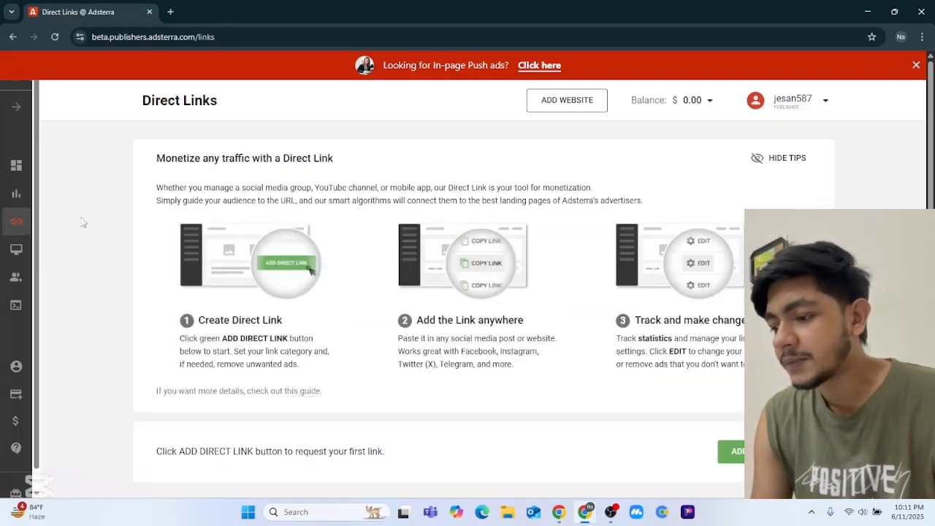
scroll(367, 338, "down", 1)
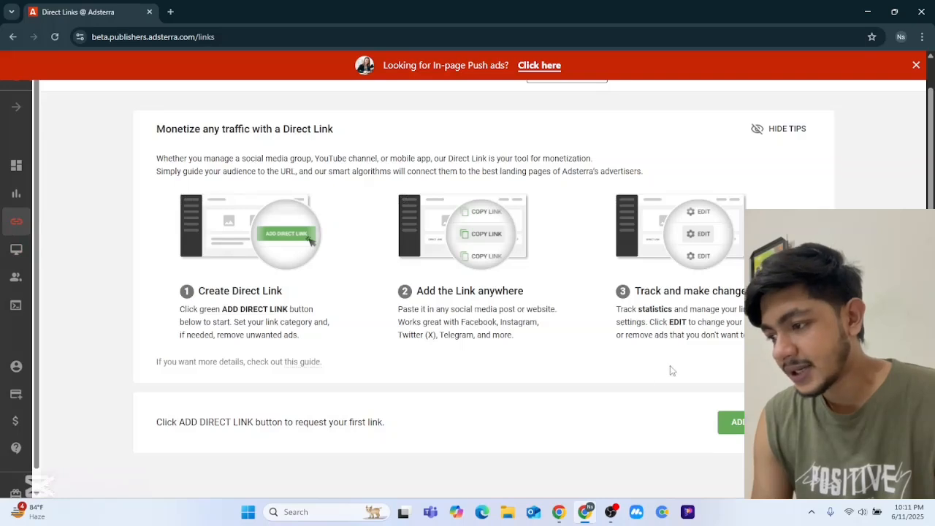
left_click(779, 132)
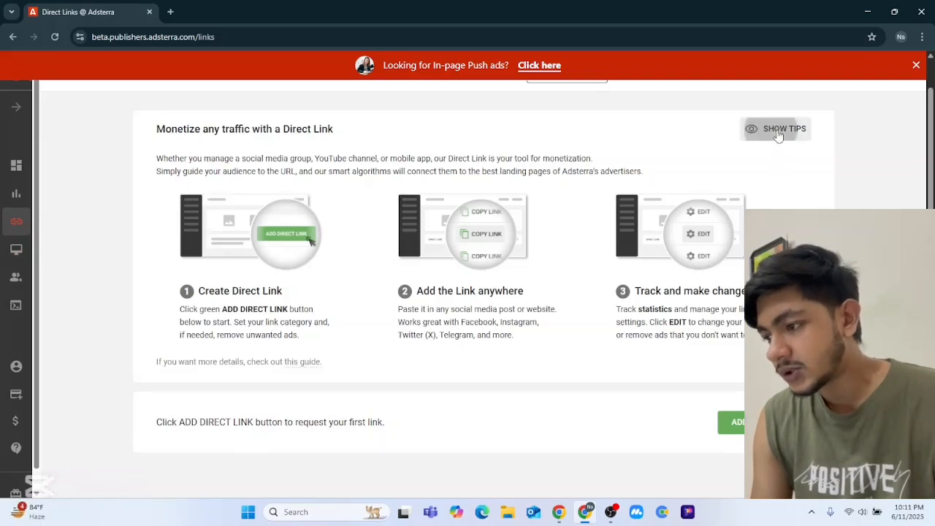
left_click(771, 132)
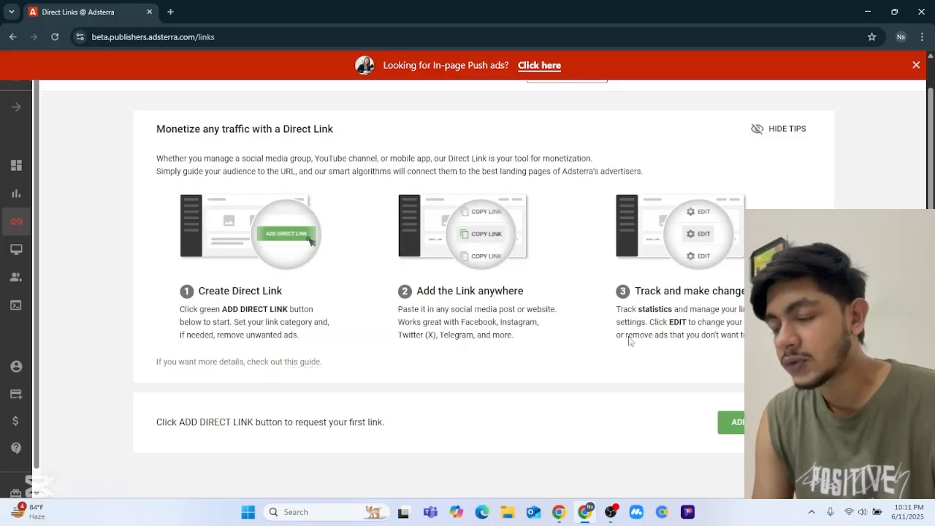
left_click(917, 66)
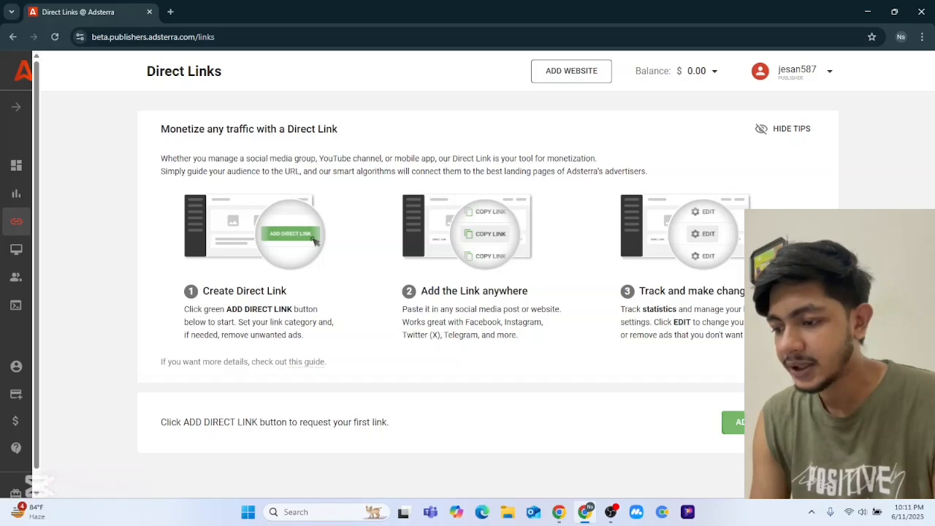
- Create a new direct link, acknowledge the review notice, and reload to show it as Pending
left_click(734, 423)
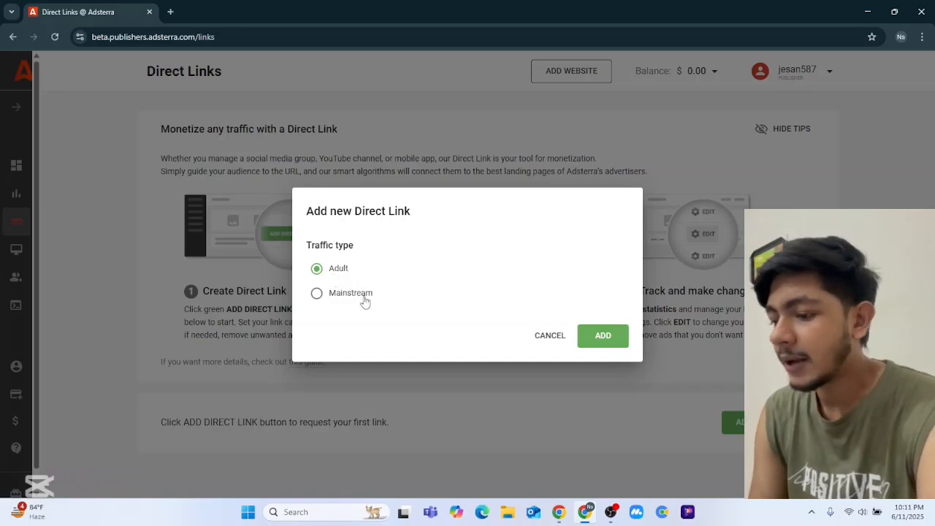
left_click(593, 347)
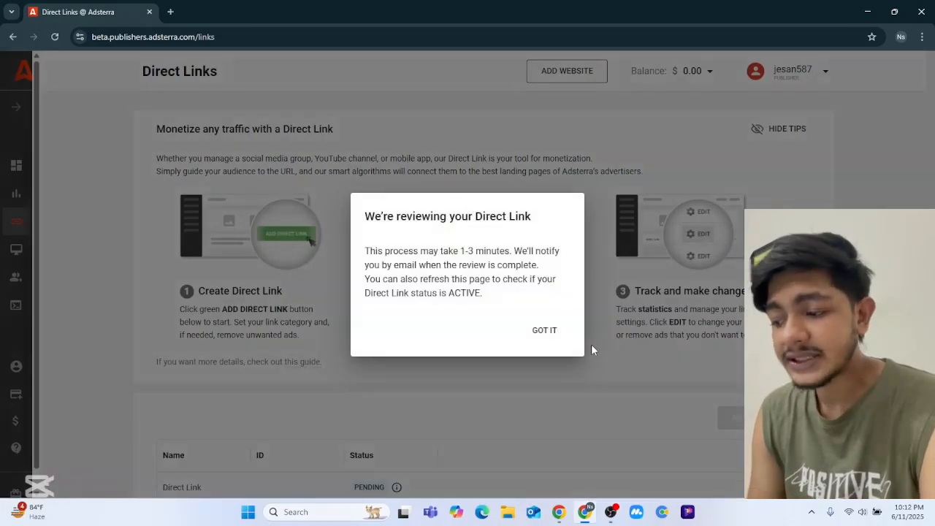
left_click(549, 331)
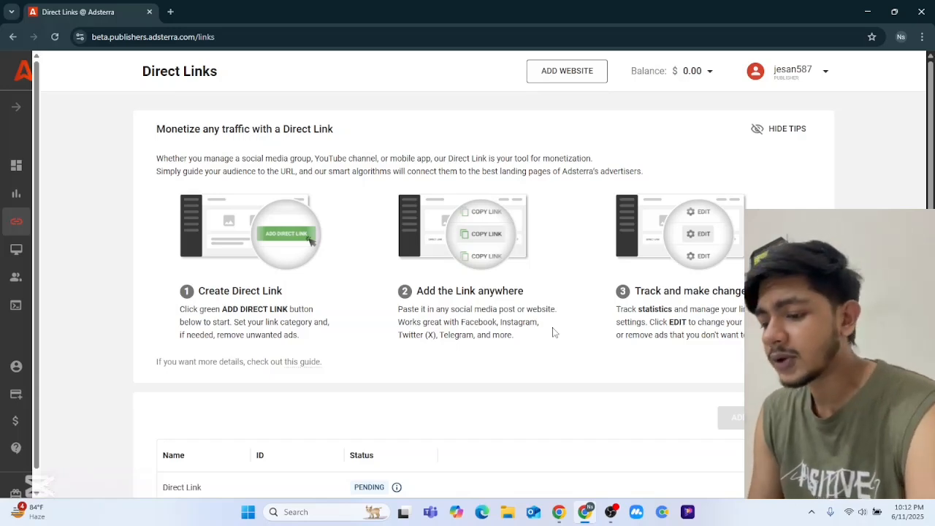
scroll(615, 366, "down", 1)
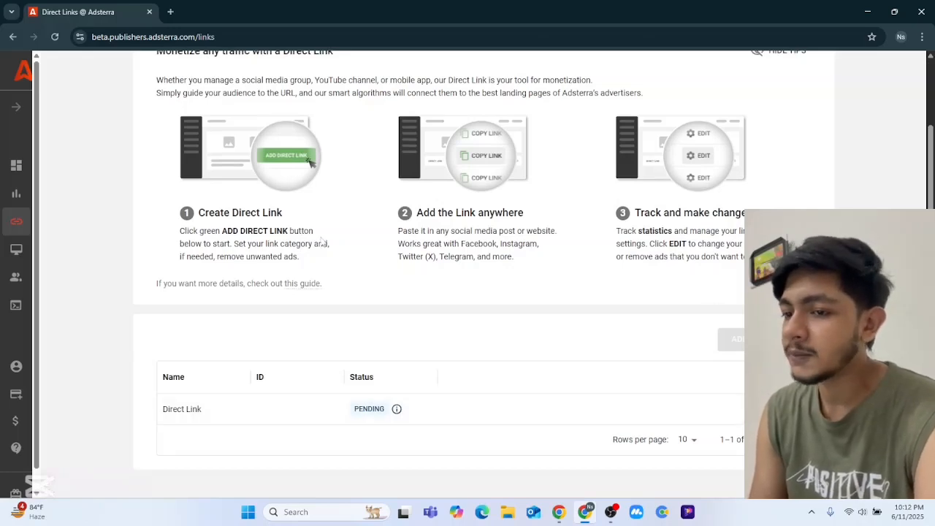
left_click(51, 36)
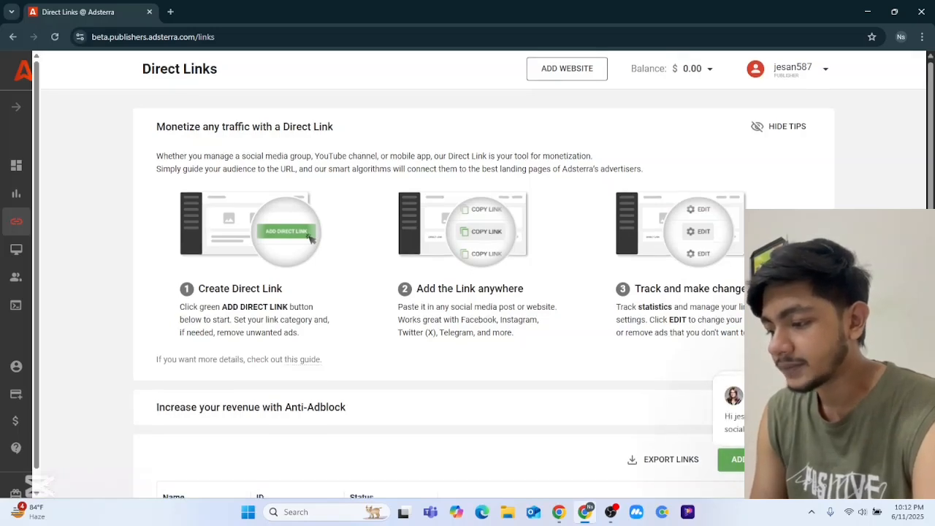
- Show the Anti-Adblock tips, then request Anti-Adblock and confirm it in the dialog
left_click(893, 471)
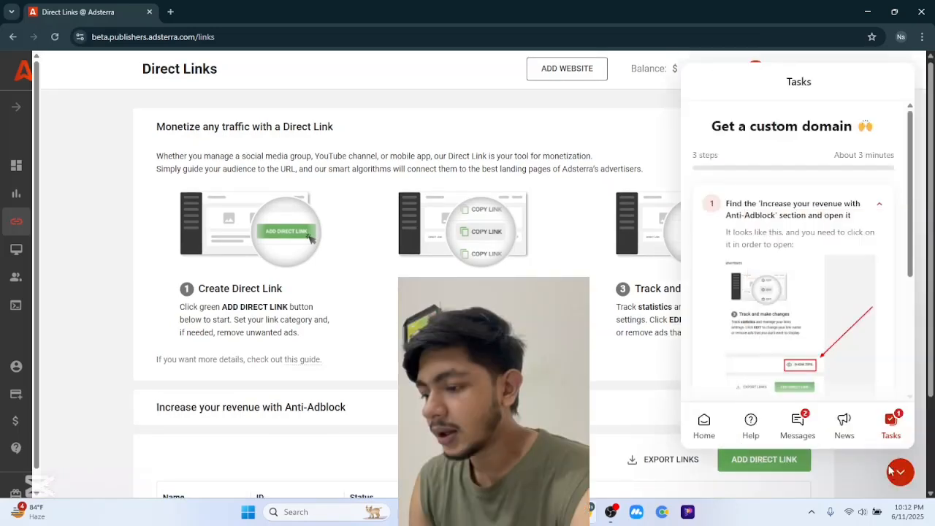
left_click(899, 473)
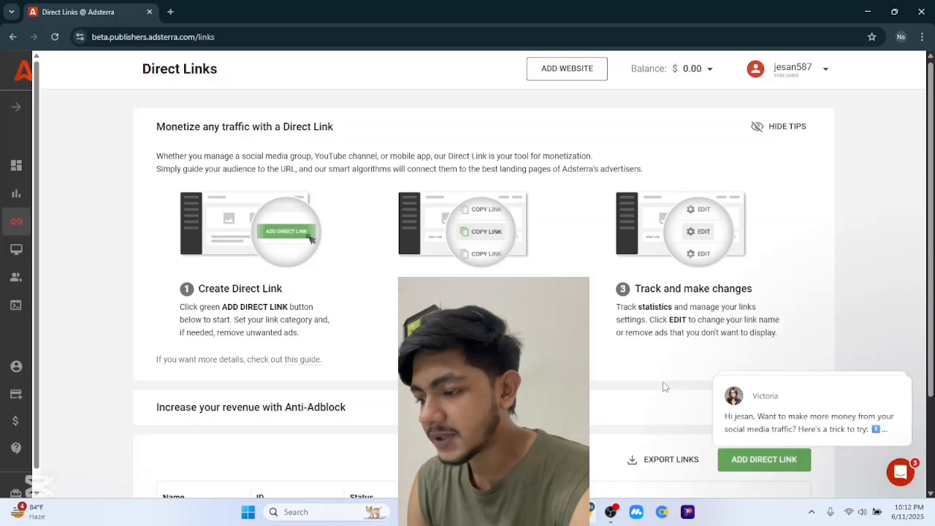
scroll(664, 386, "down", 2)
left_click(785, 291)
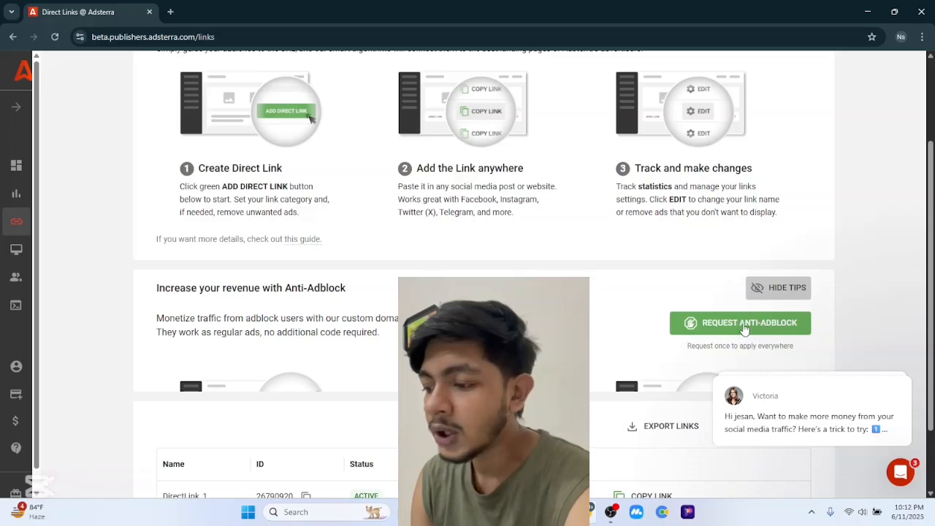
scroll(743, 328, "down", 1)
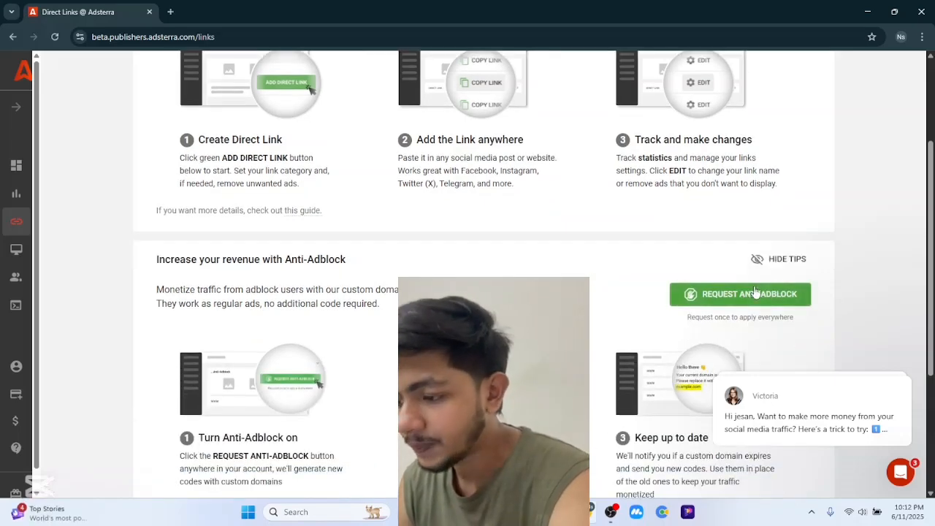
left_click(751, 295)
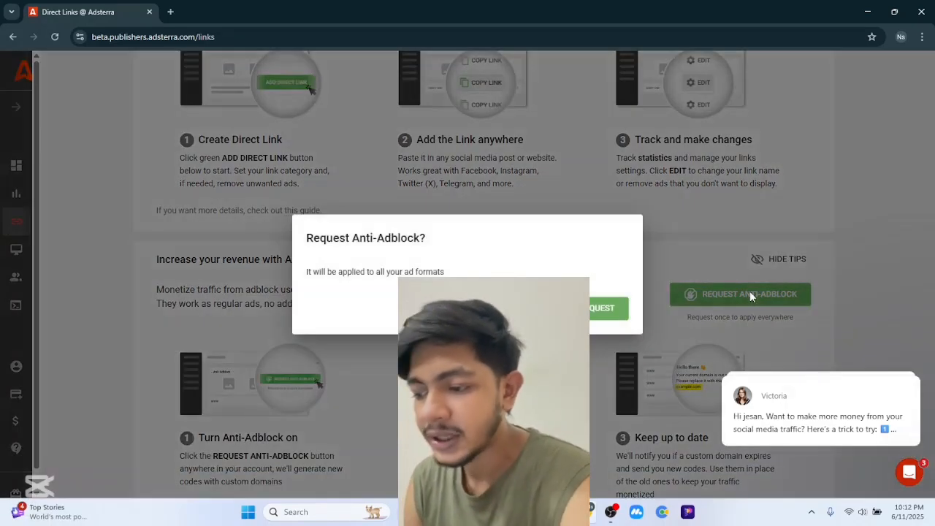
left_click(541, 309)
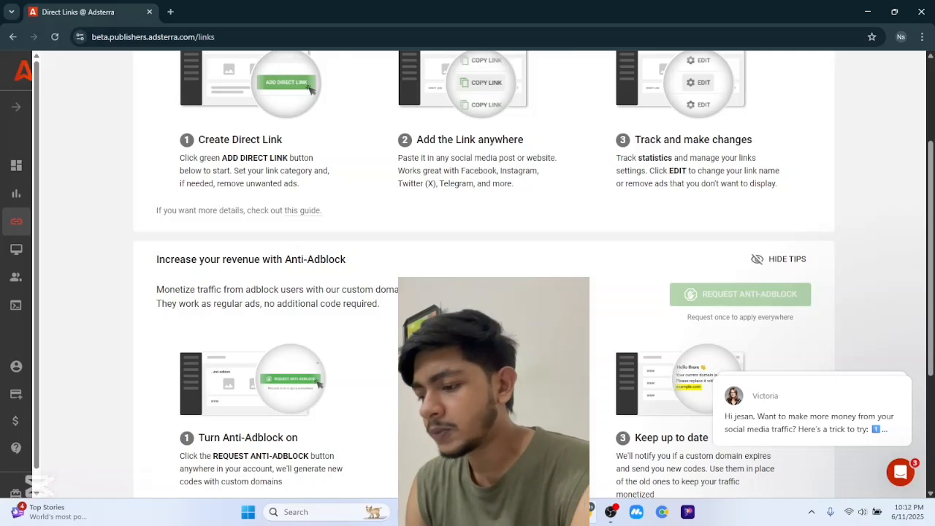
scroll(482, 293, "down", 3)
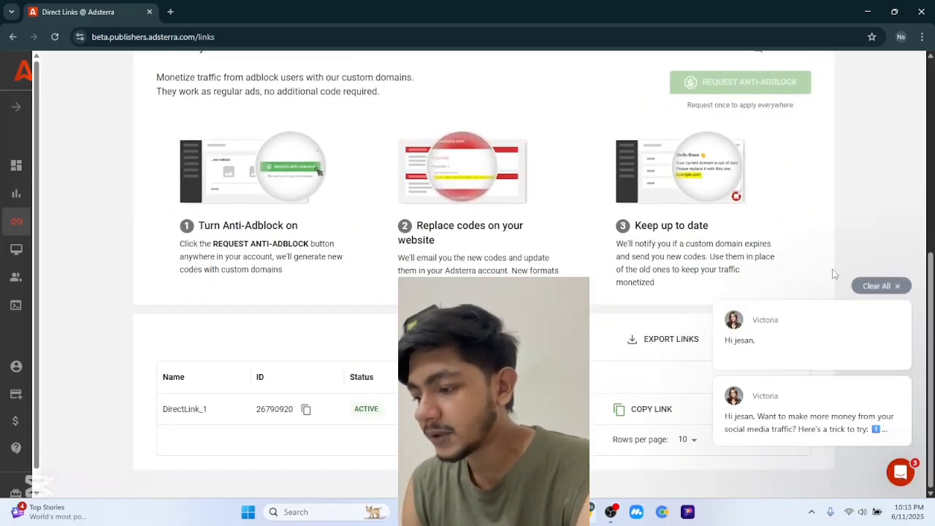
- Add a new direct link with Adult traffic and dismiss the review notice
left_click(897, 286)
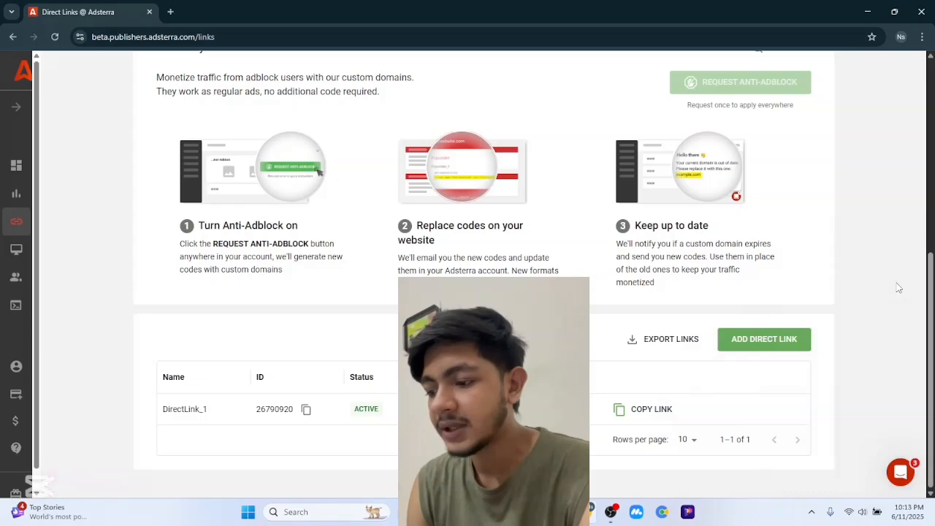
left_click(747, 337)
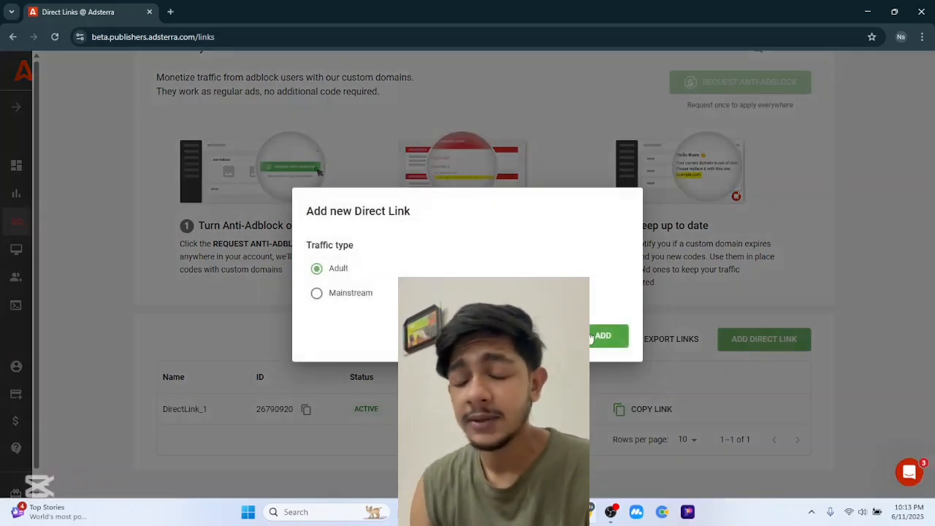
left_click(601, 337)
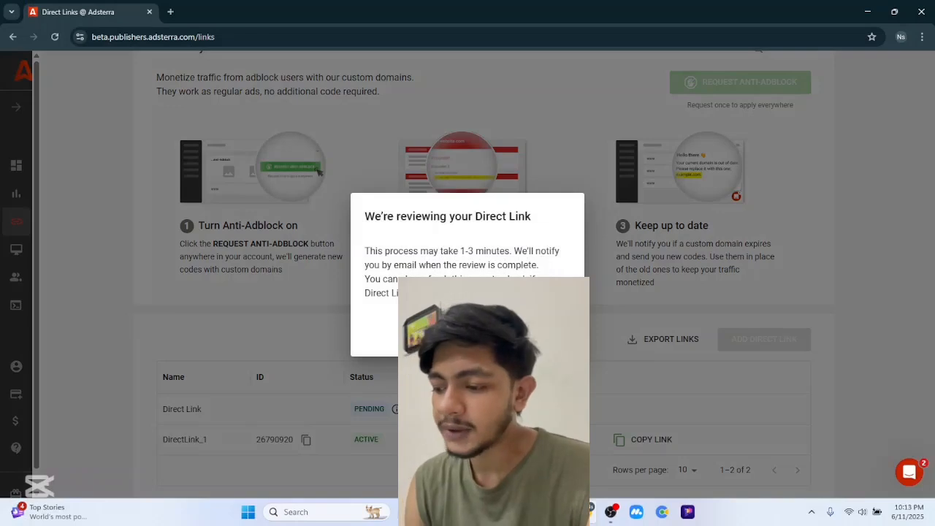
left_click(556, 335)
scroll(364, 339, "down", 1)
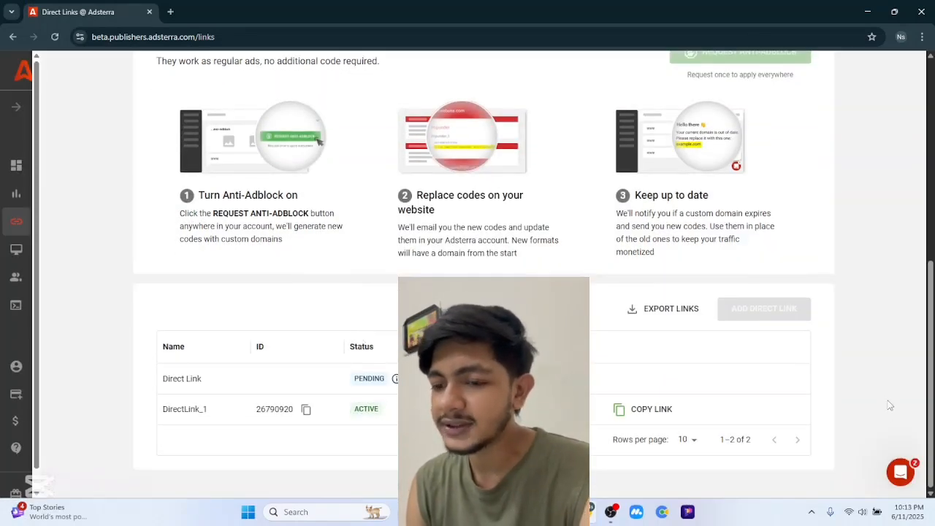
- Open the support widget's Messages, start a new conversation and send 'Hi'
left_click(902, 470)
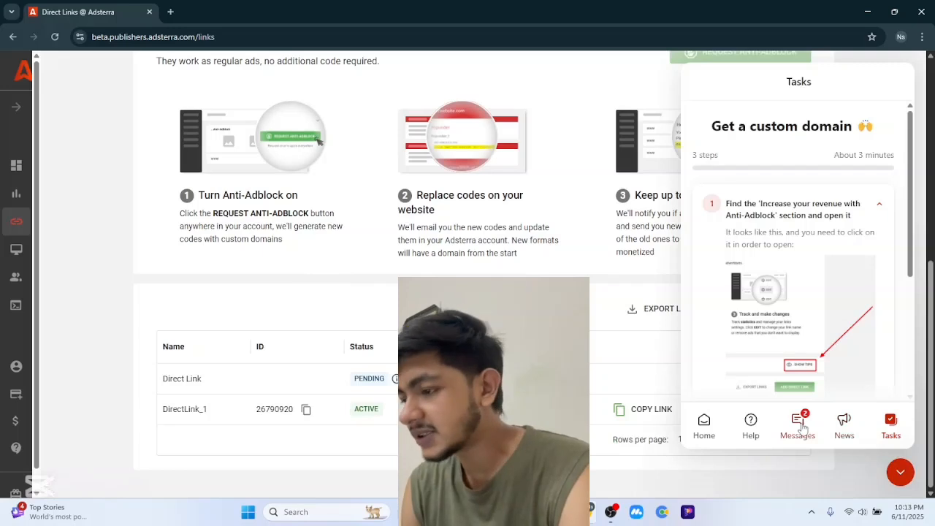
left_click(799, 425)
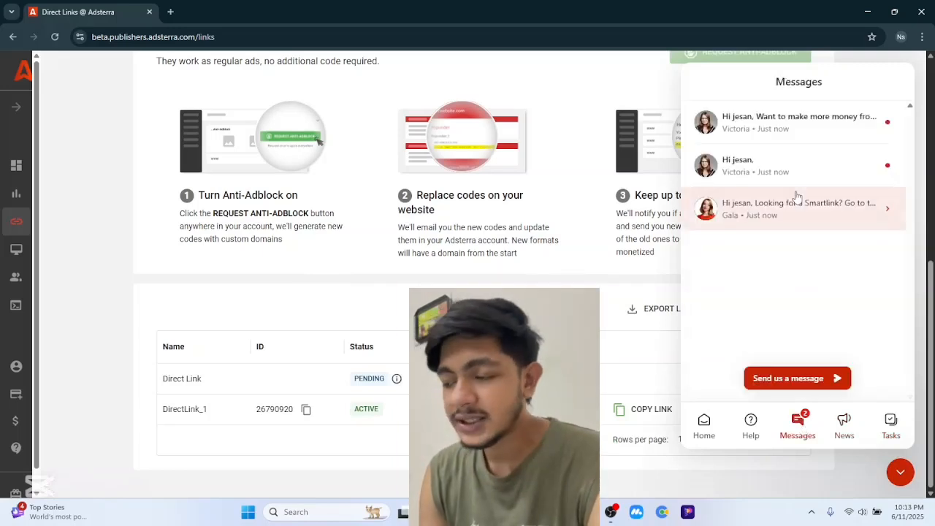
left_click(806, 139)
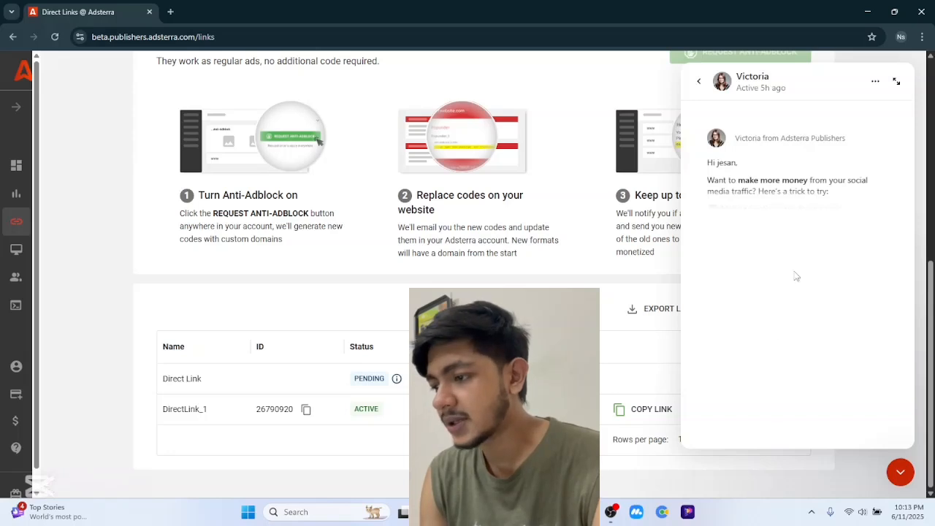
left_click(698, 85)
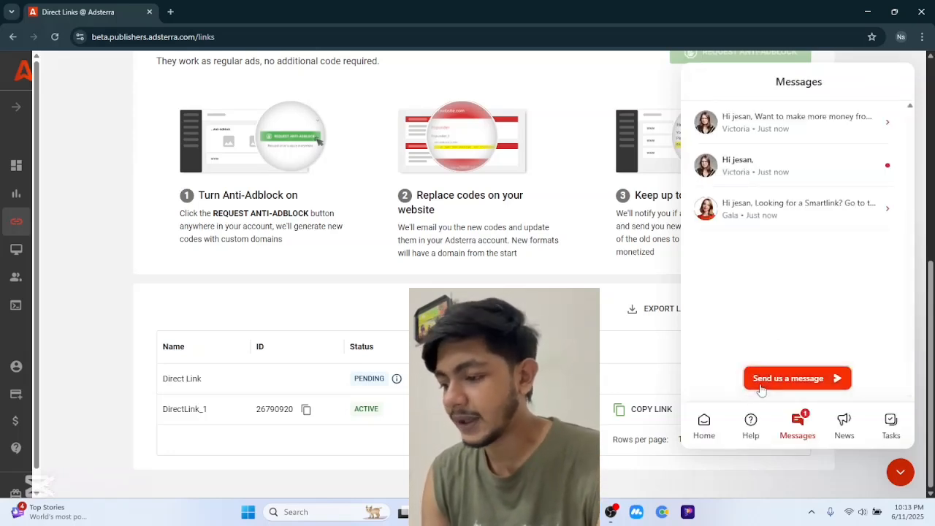
left_click(760, 388)
type("hi")
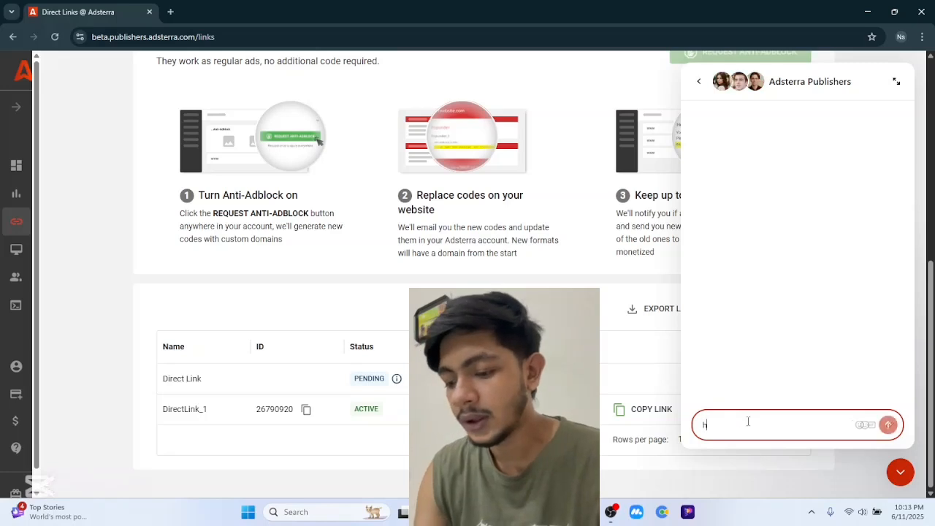
key("BackSpace")
key("BackSpace")
type("Hi")
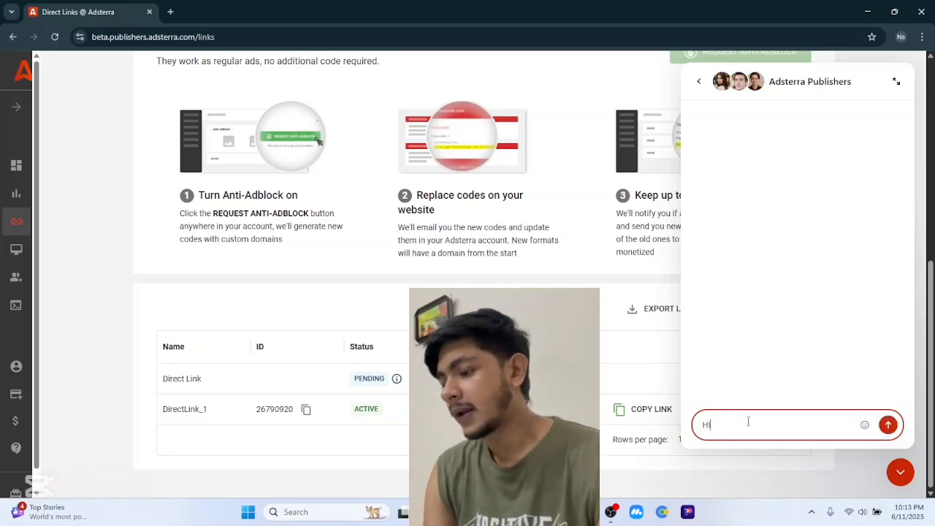
left_click(888, 425)
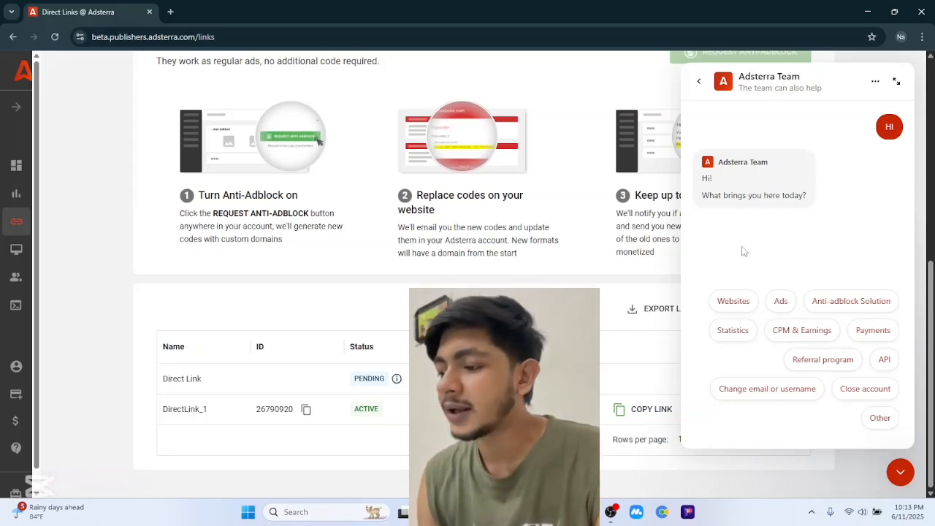
- Choose the CPM & Earnings topic and send 'i want to know... which country got best cpm in this month'
left_click(808, 330)
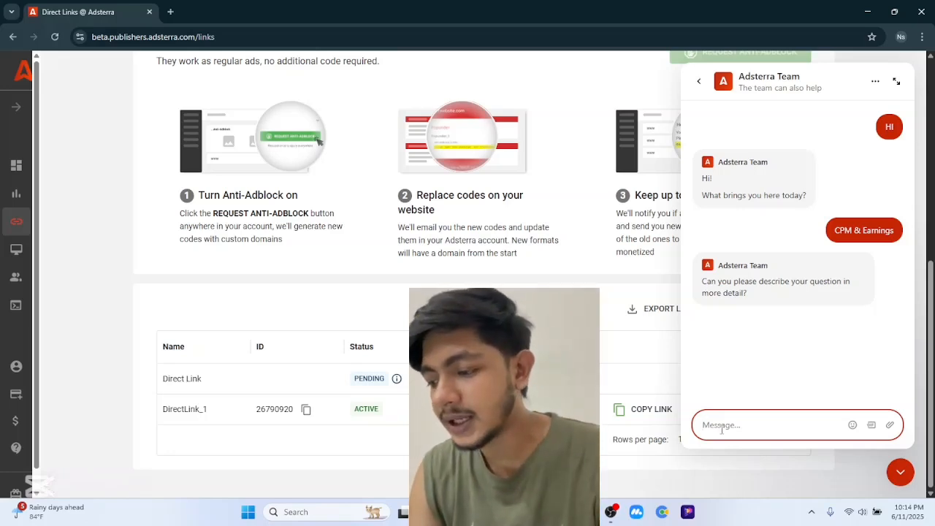
type("i")
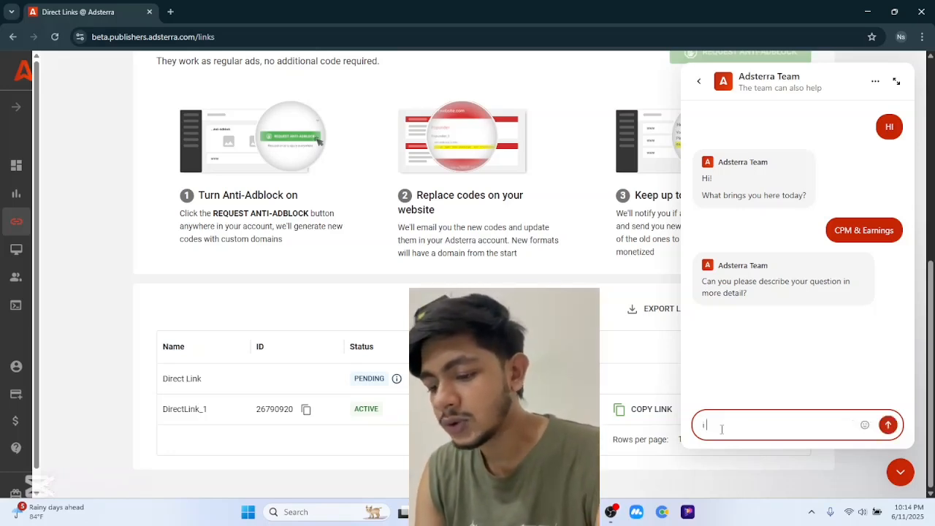
type(" want to")
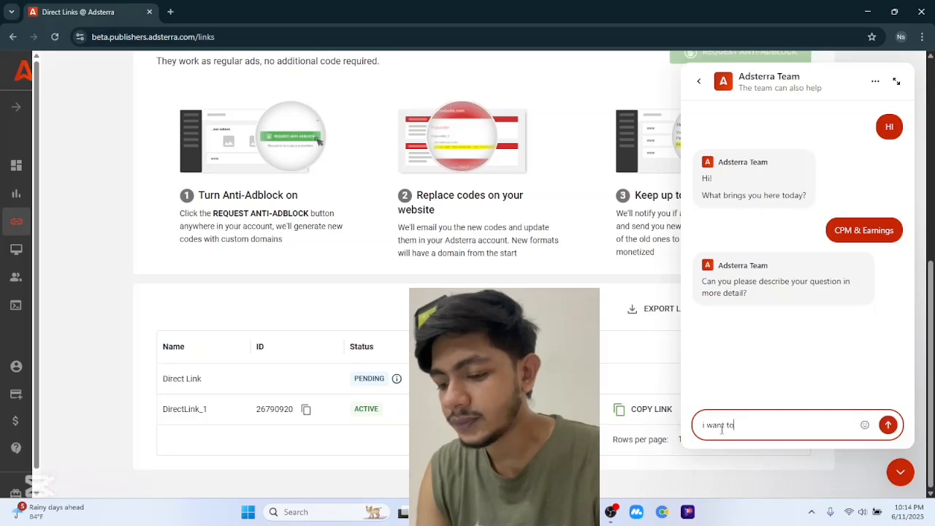
type(" kno")
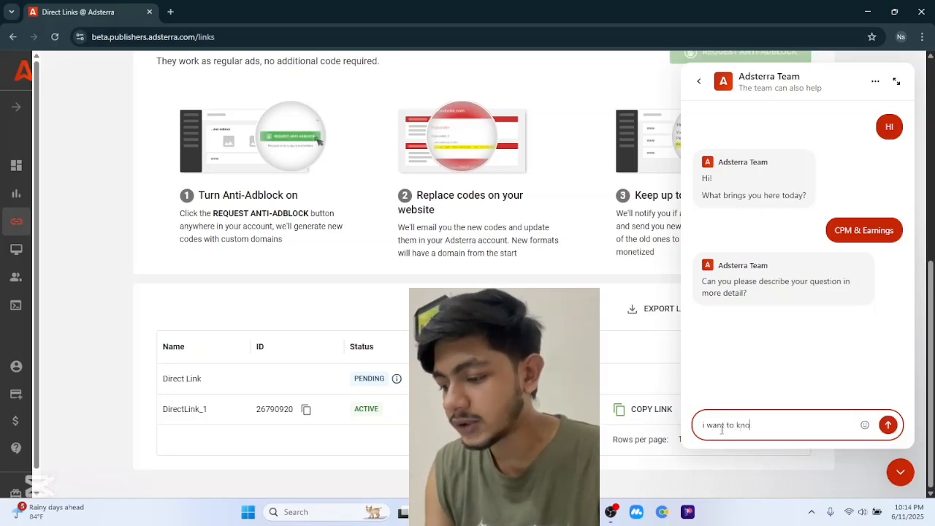
type("w w")
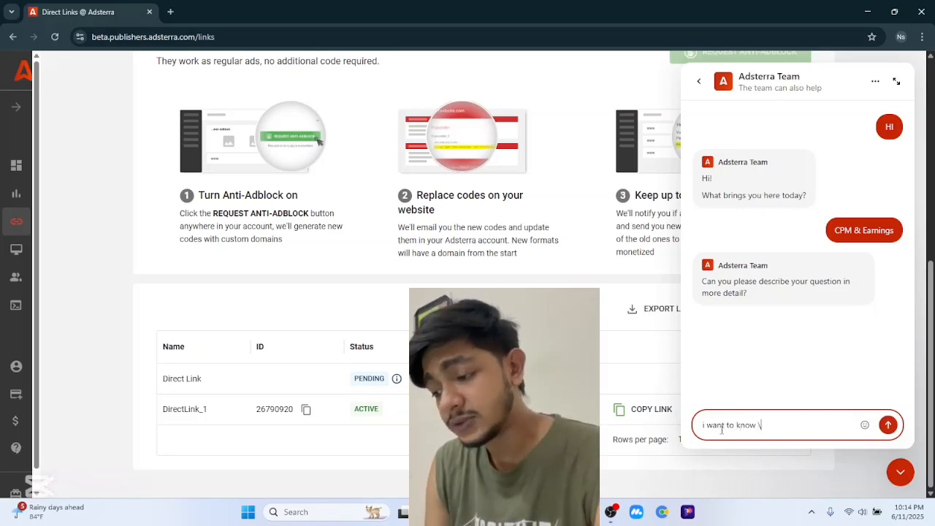
type(".")
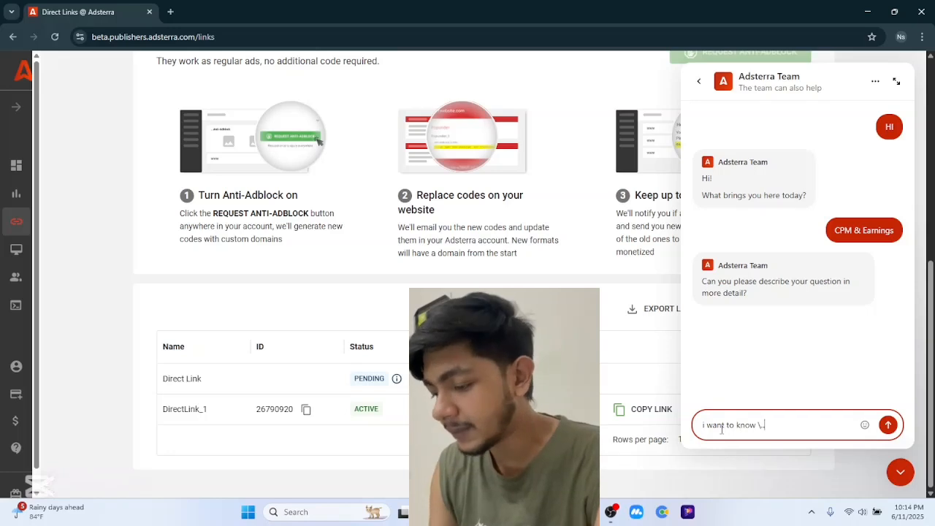
key("BackSpace")
key("BackSpace")
type("...")
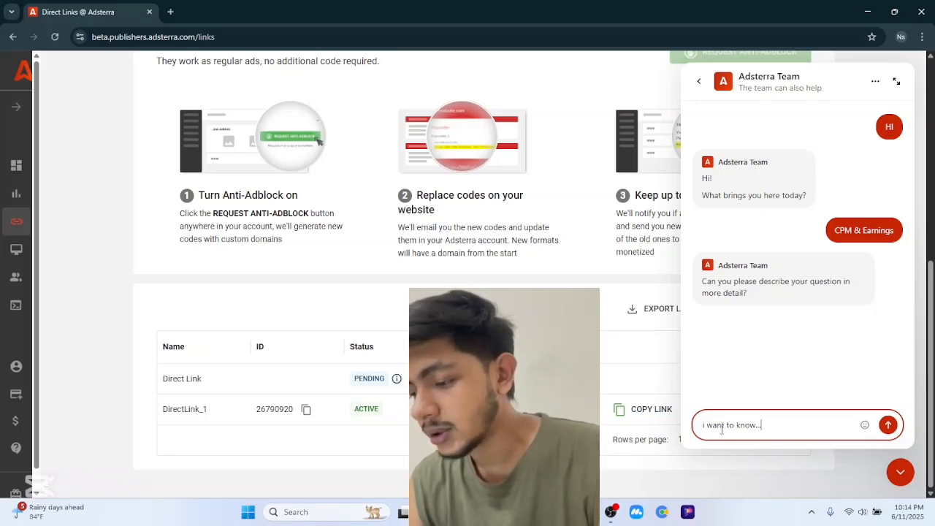
type("wh")
key("BackSpace")
key("BackSpace")
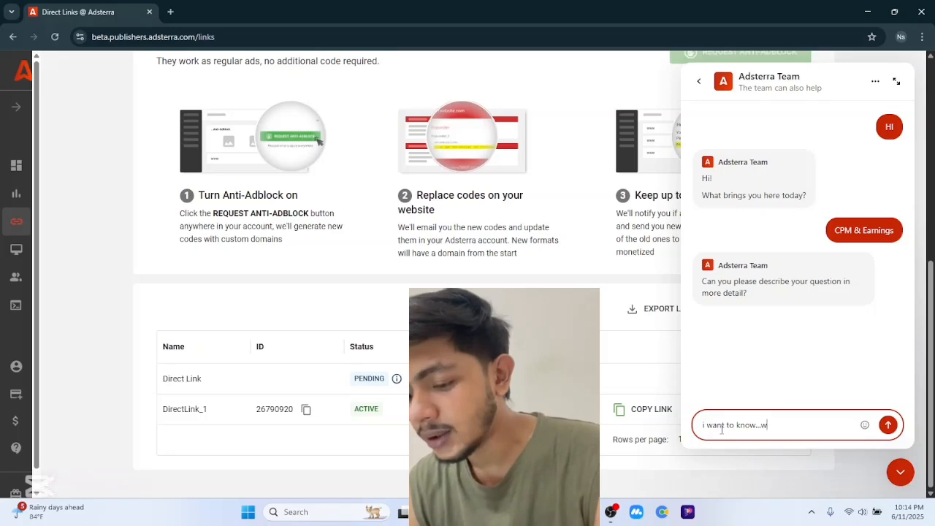
type("which ")
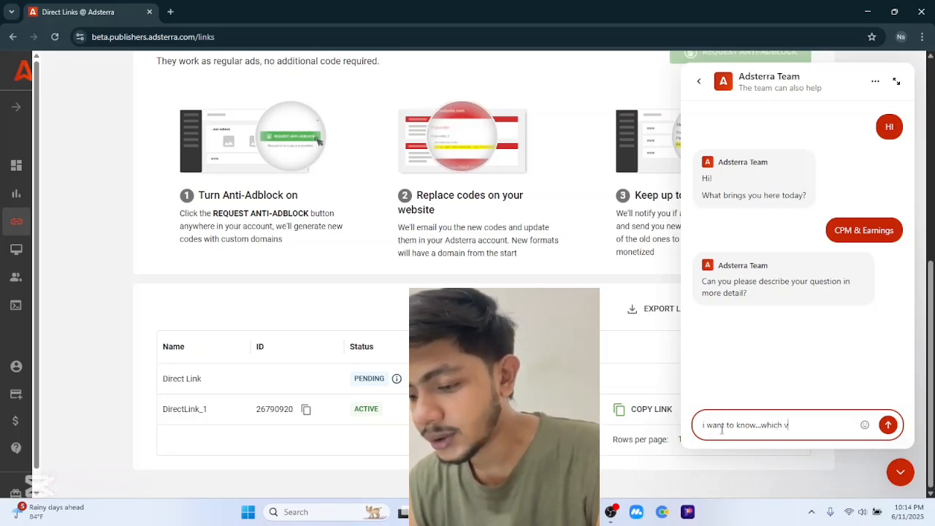
type("cou")
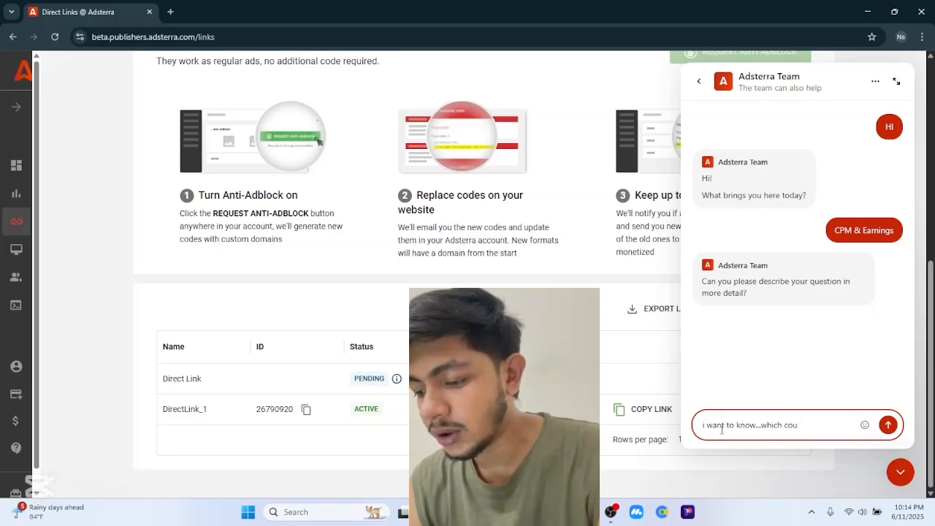
type("ntry got ")
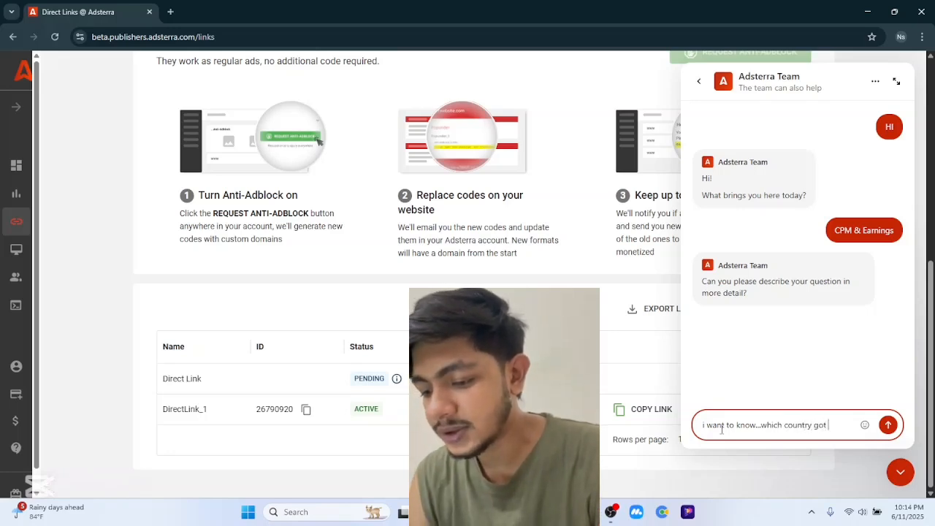
type("best cpm")
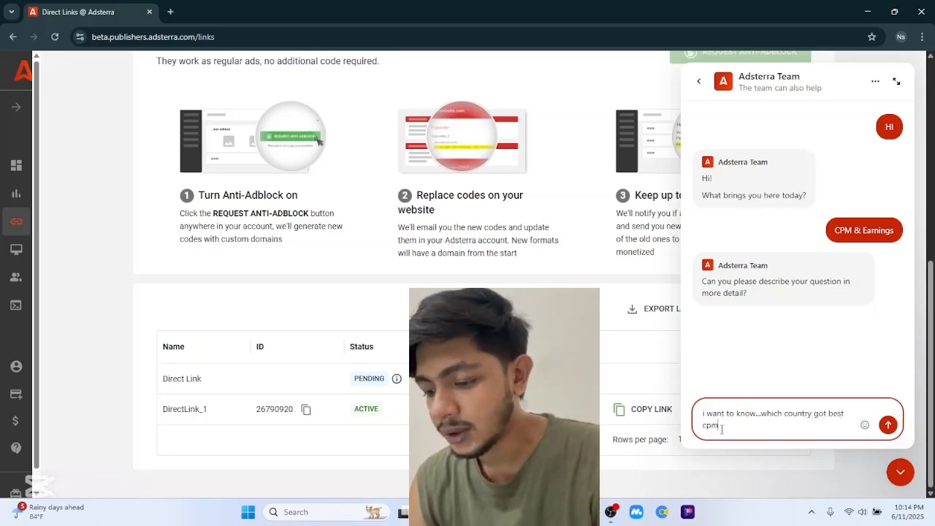
type(" in t")
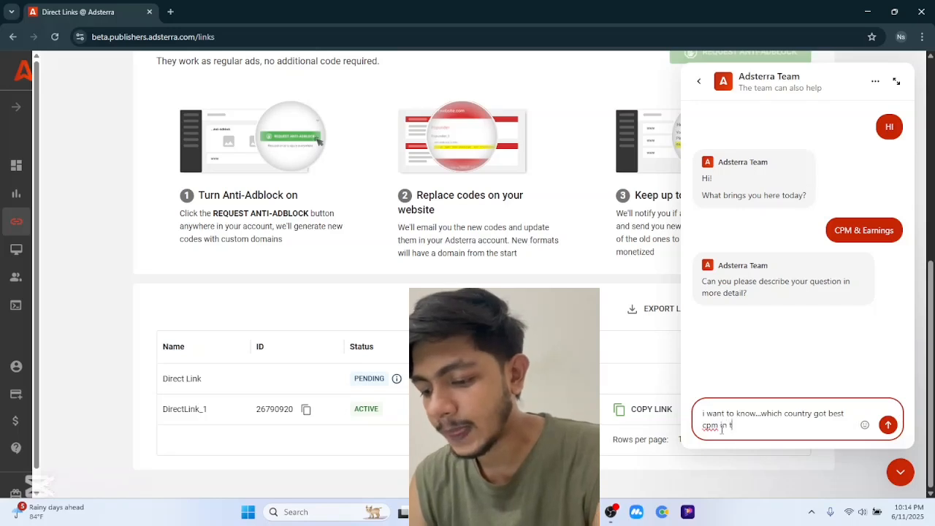
type("his month")
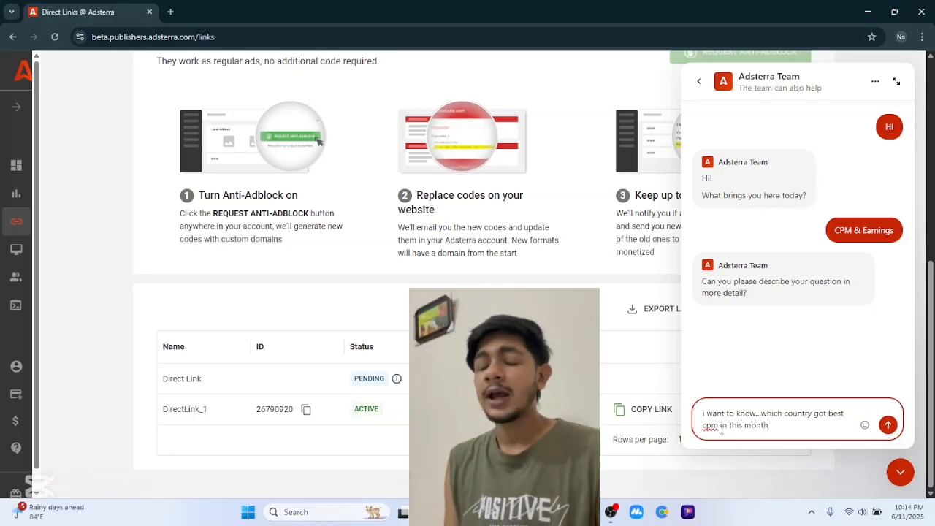
key("Return")
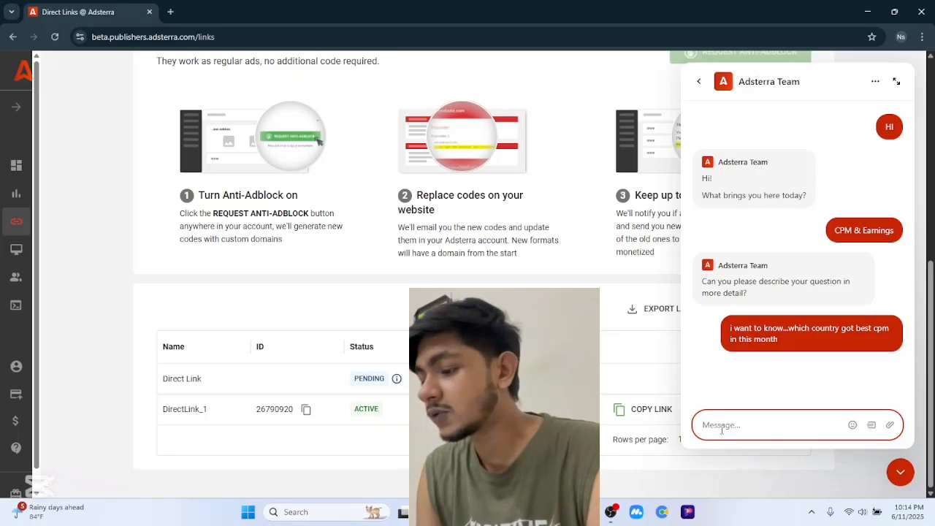
- Answer the traffic-source question with 'Social traffic' and close the support chat
left_click(901, 472)
left_click(904, 474)
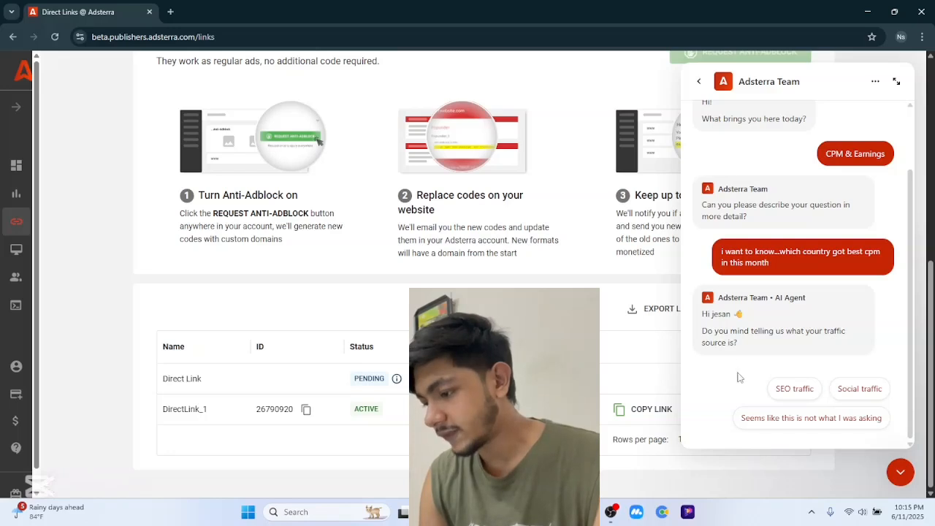
left_click(874, 394)
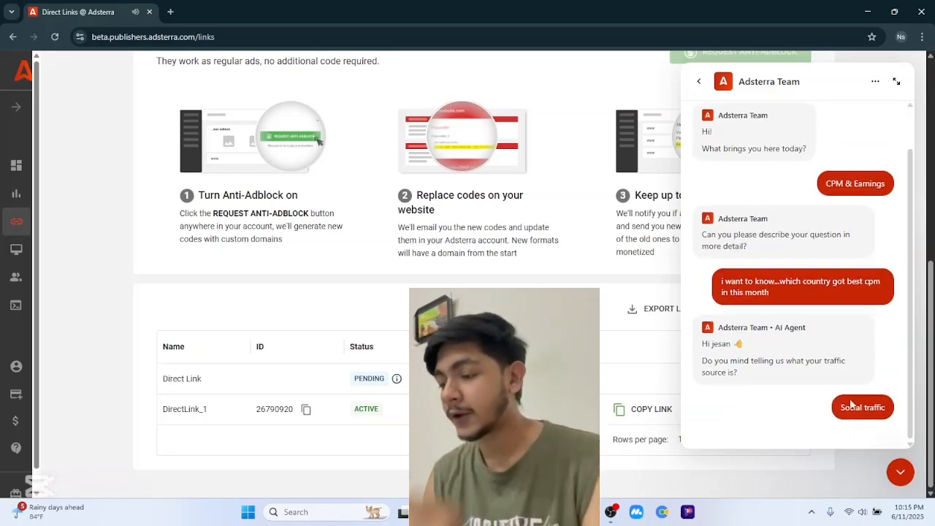
left_click(901, 472)
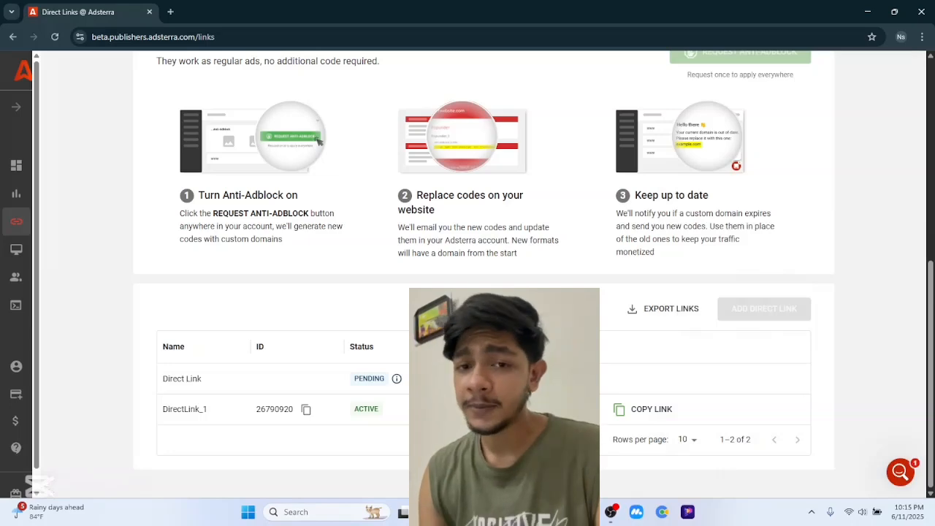
- Scroll through the Direct Links page and reload it in Chrome
scroll(482, 278, "up", 4)
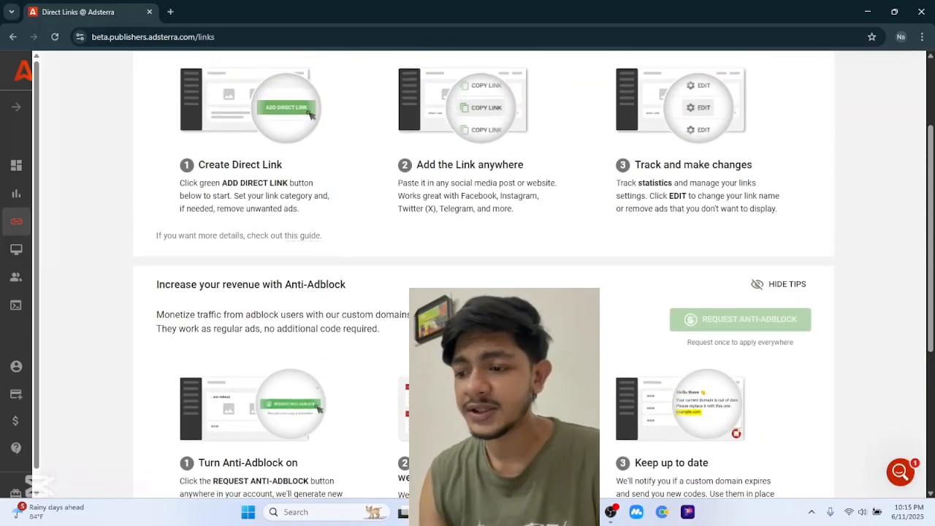
scroll(204, 206, "up", 2)
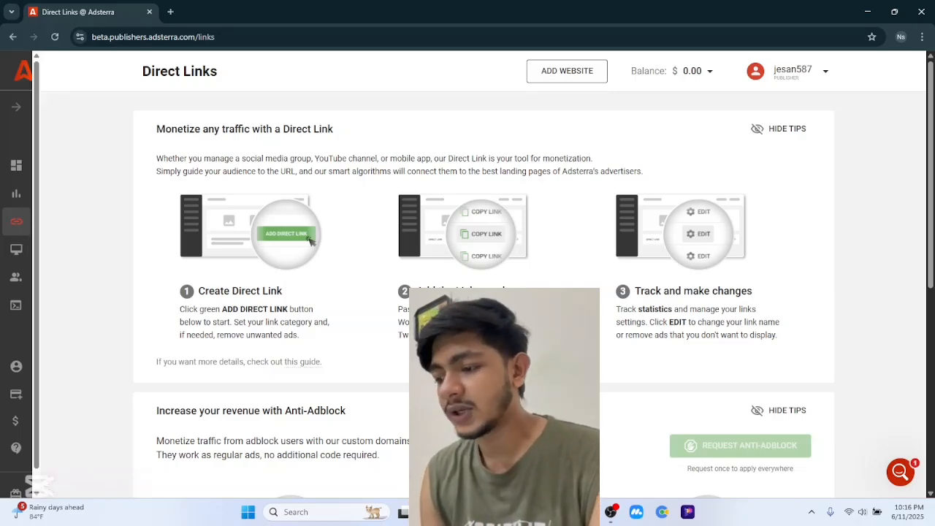
scroll(349, 396, "down", 5)
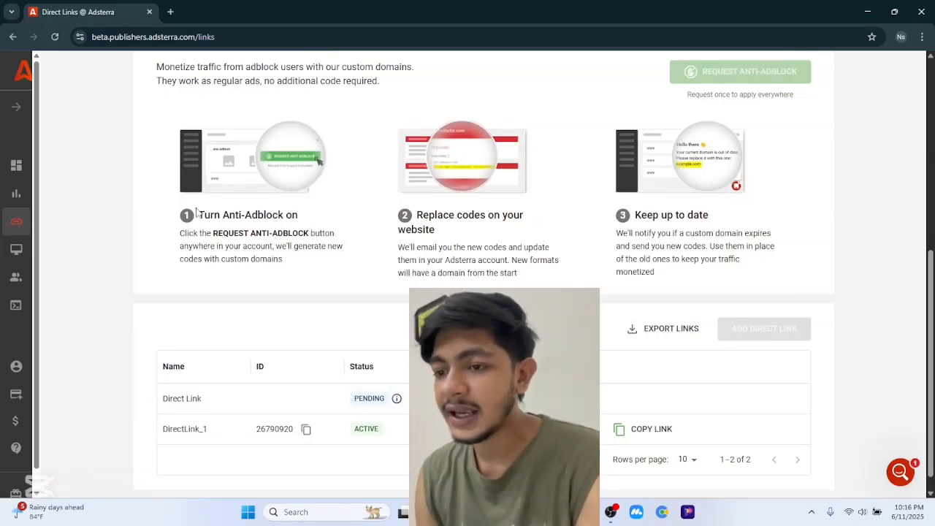
left_click(57, 37)
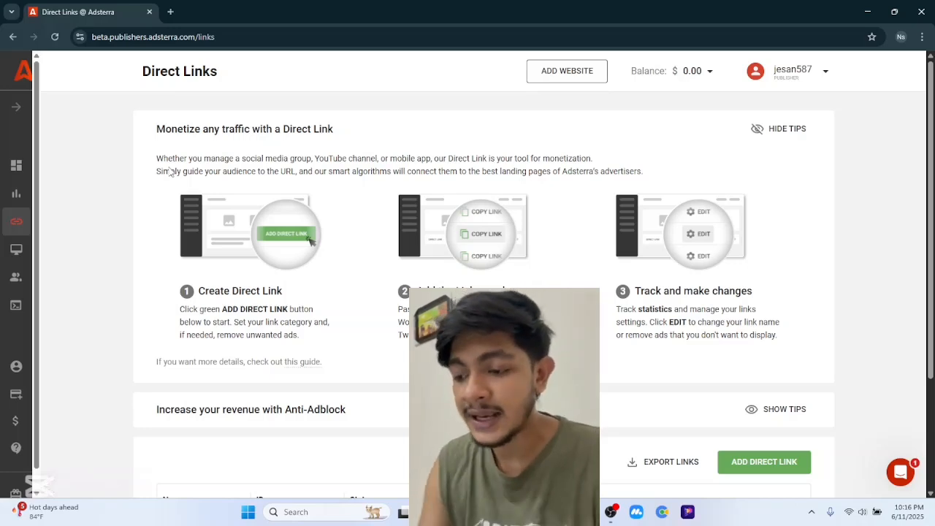
- Scroll down to the Direct Links table to check DirectLink_1 and DirectLink_2 statuses
scroll(363, 260, "down", 2)
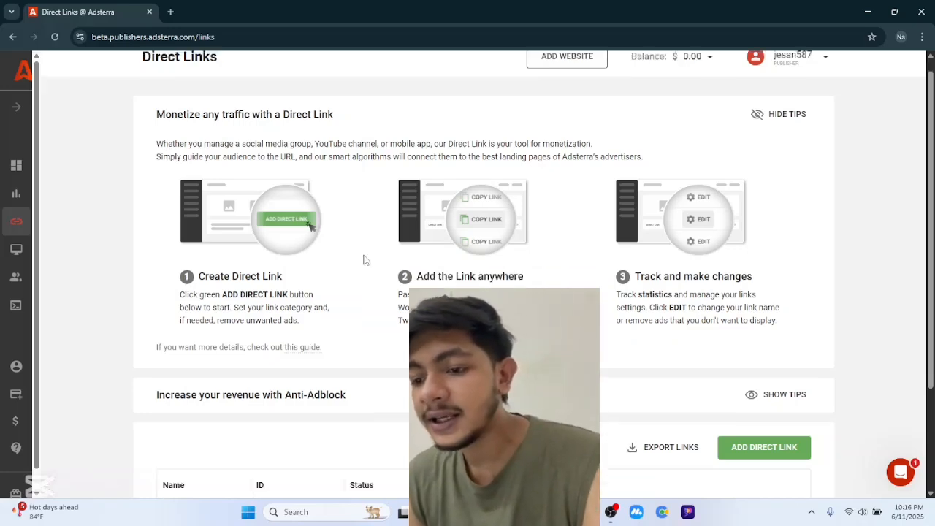
left_click(16, 250)
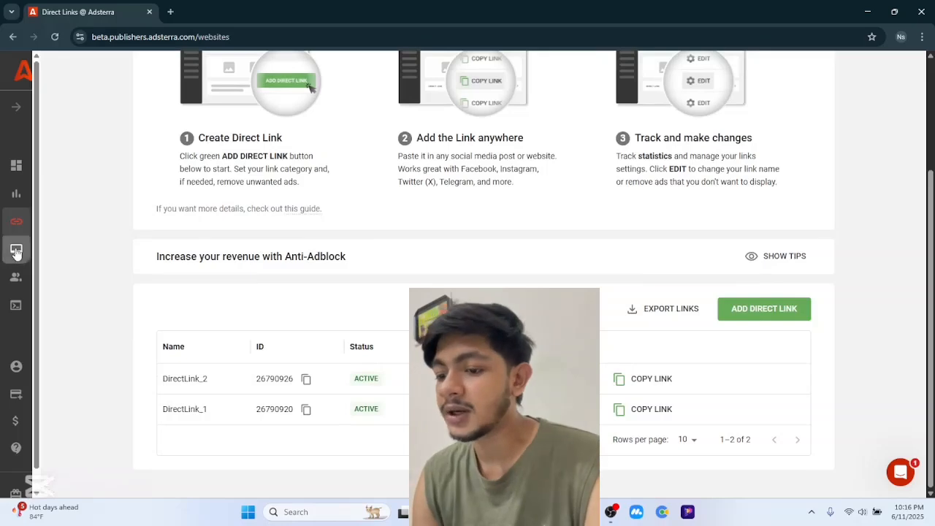
scroll(68, 336, "down", 1)
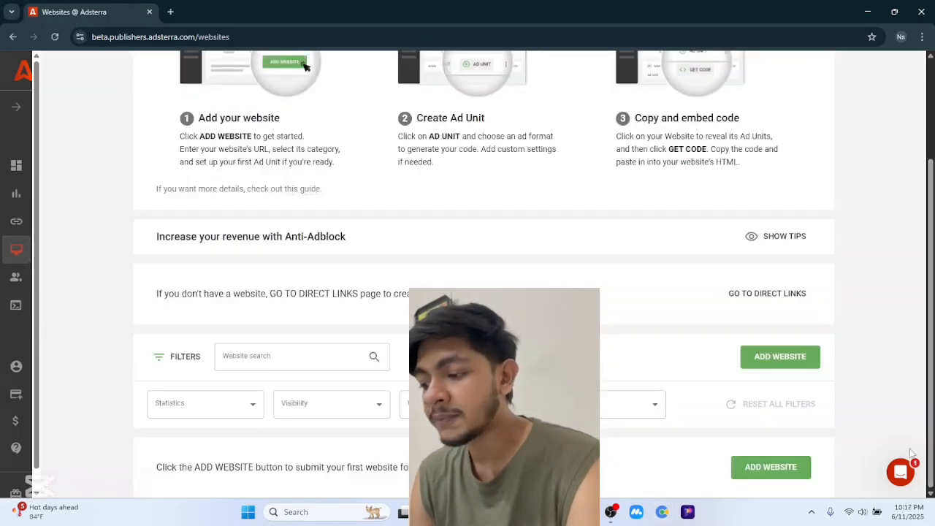
left_click(901, 471)
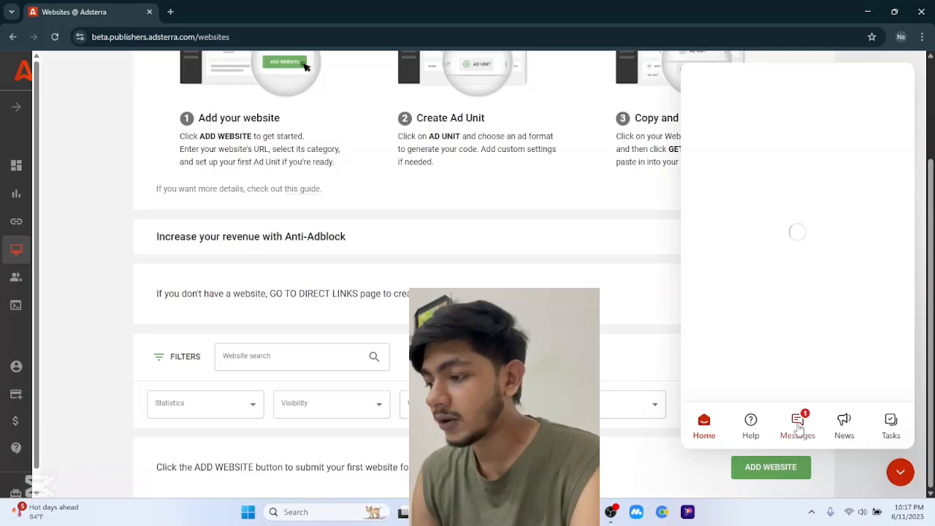
left_click(798, 427)
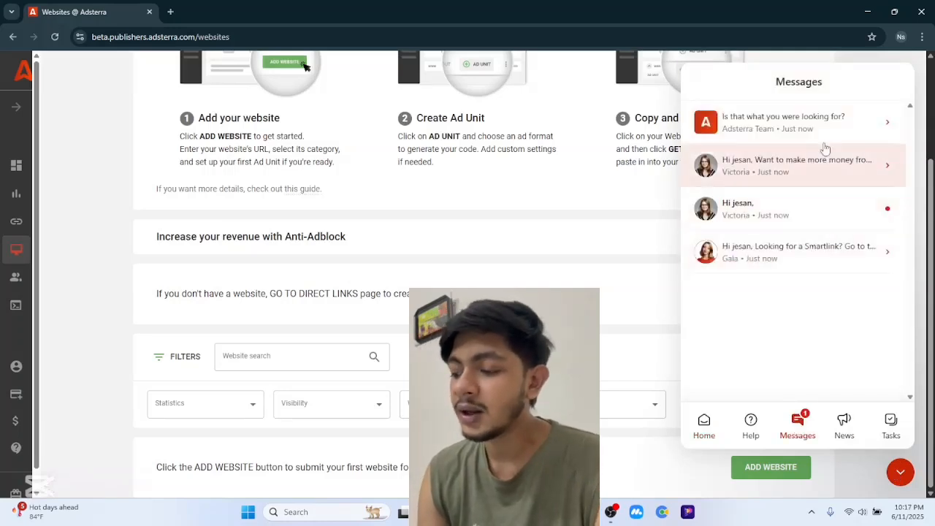
left_click(901, 471)
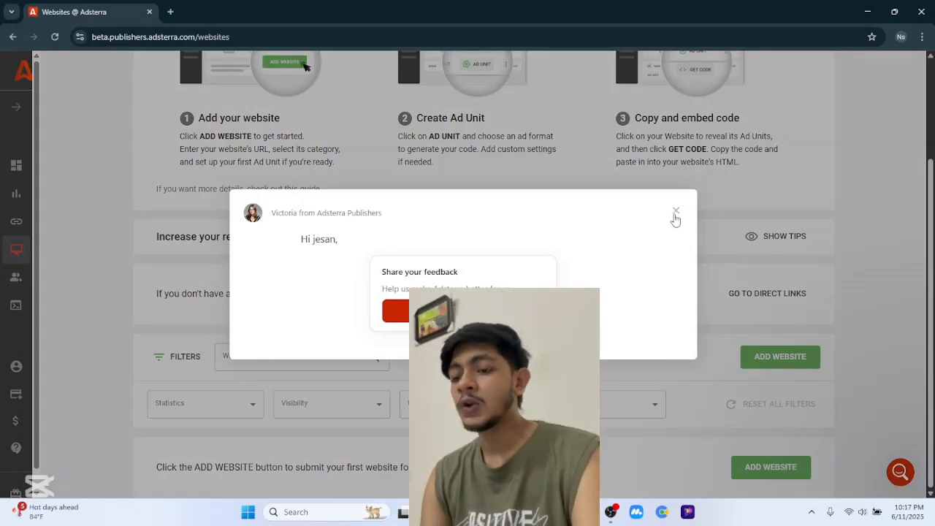
left_click(676, 212)
scroll(676, 220, "up", 2)
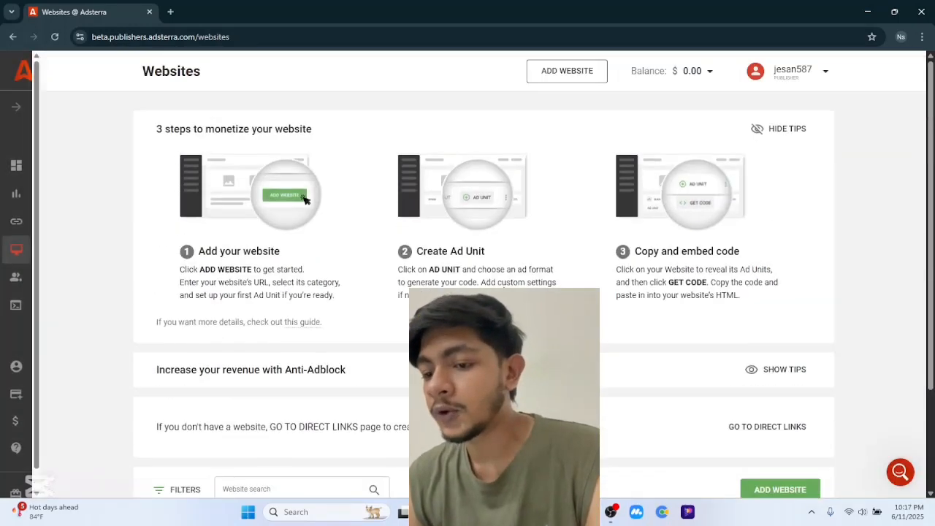
left_click(14, 223)
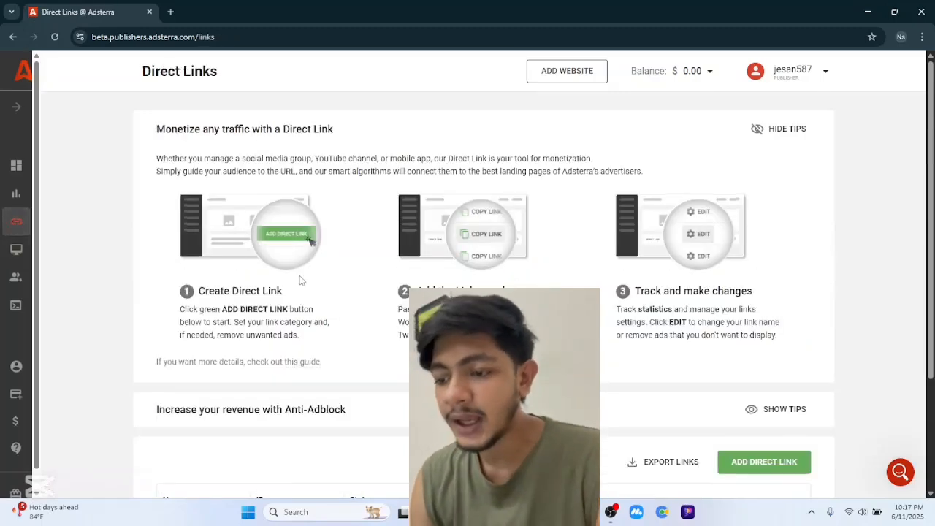
scroll(300, 280, "down", 2)
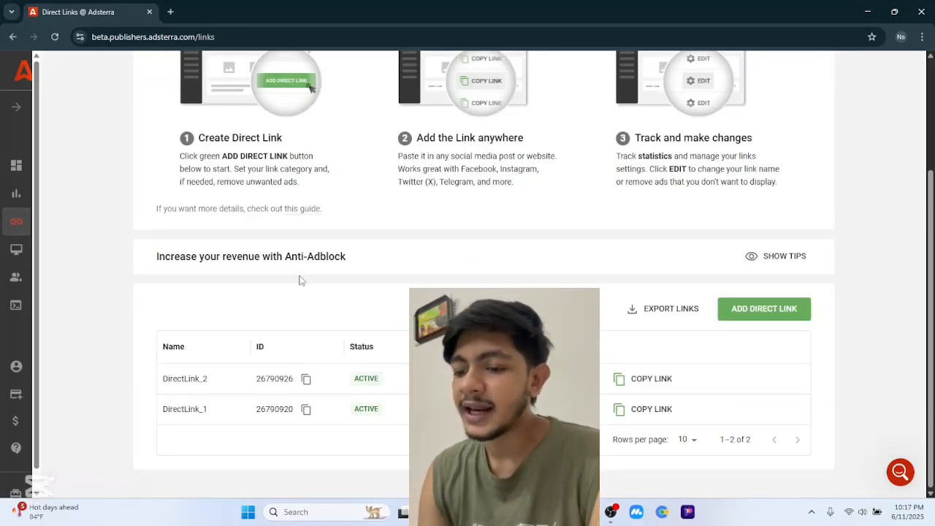